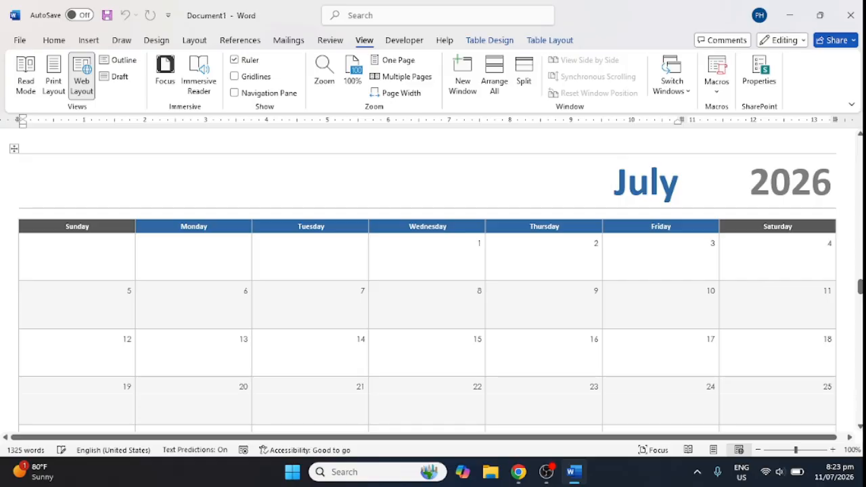
Leave the open calendar document, relaunch Word and create a new blank document
click(574, 471)
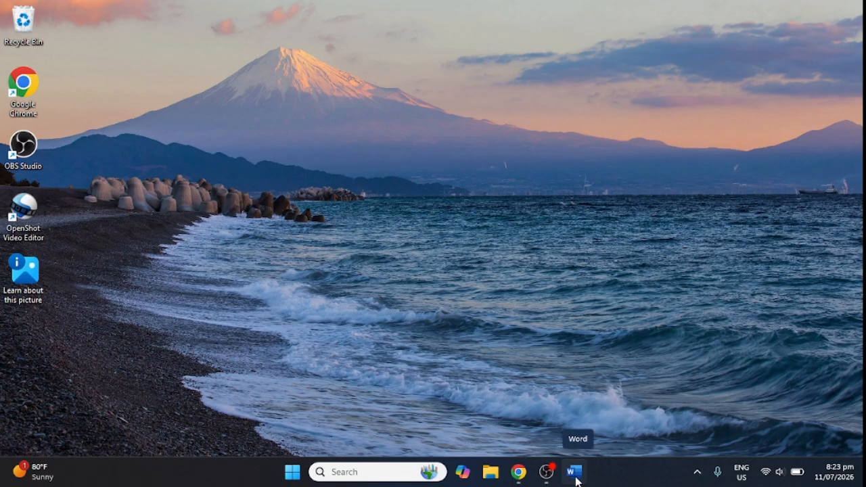
click(575, 473)
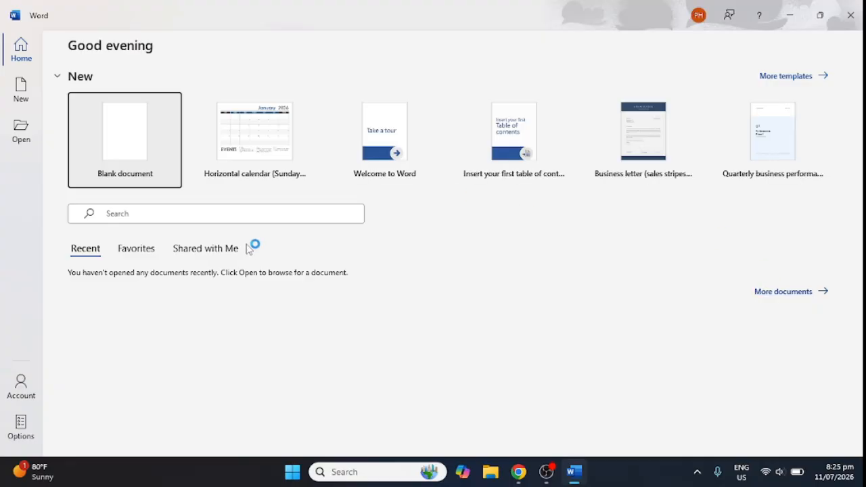
click(128, 141)
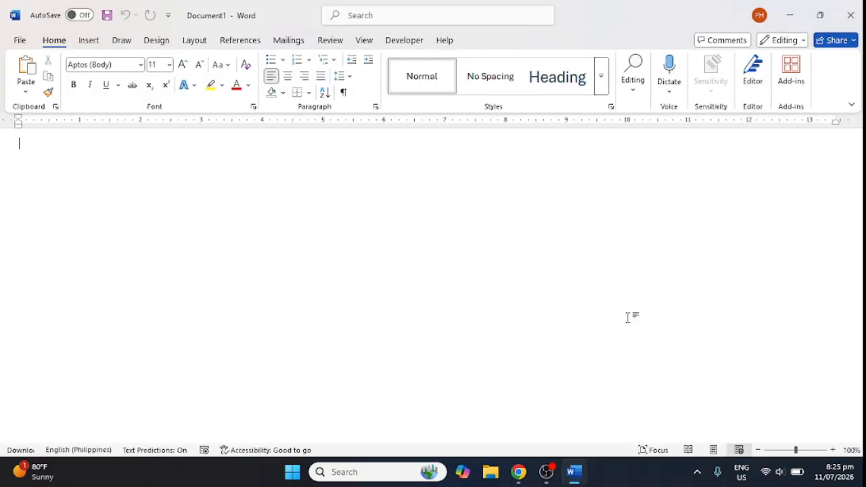
Set the page to landscape orientation and apply the Narrow margins preset
ctrl+scroll(629, 318, down, 5)
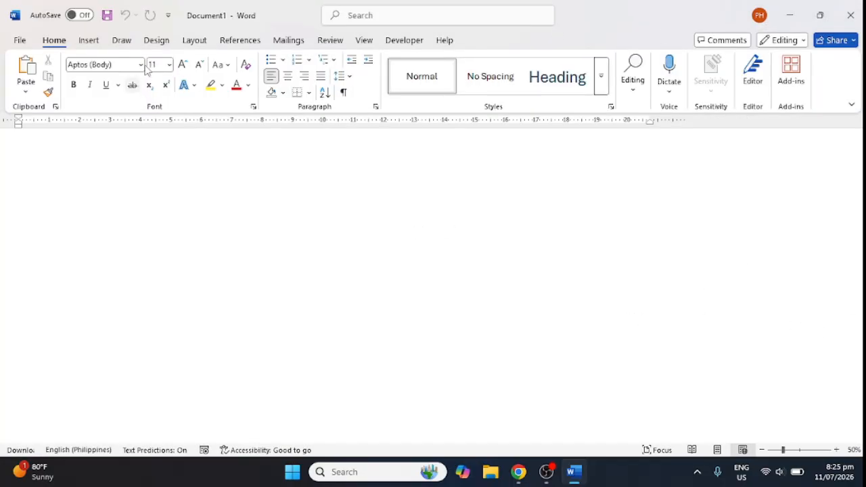
click(196, 42)
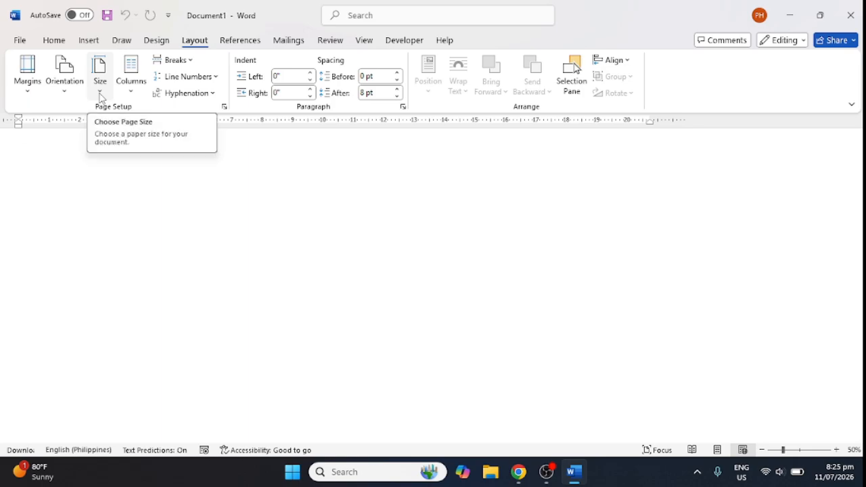
click(57, 99)
click(94, 155)
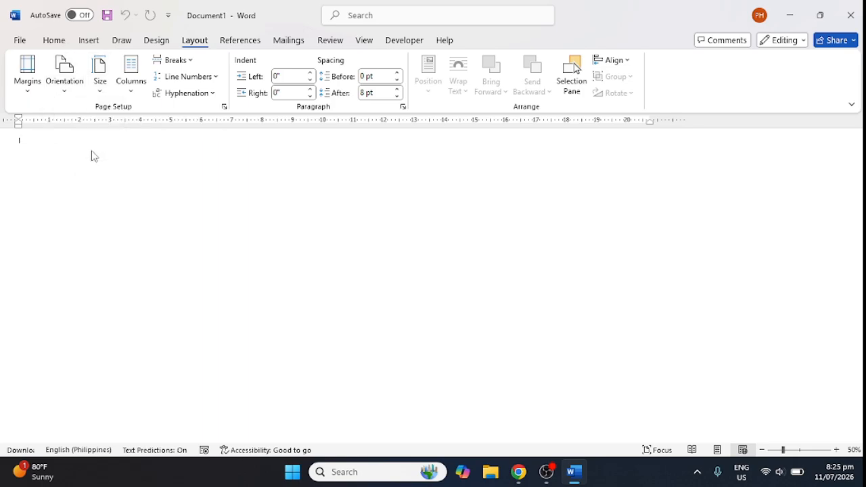
click(29, 87)
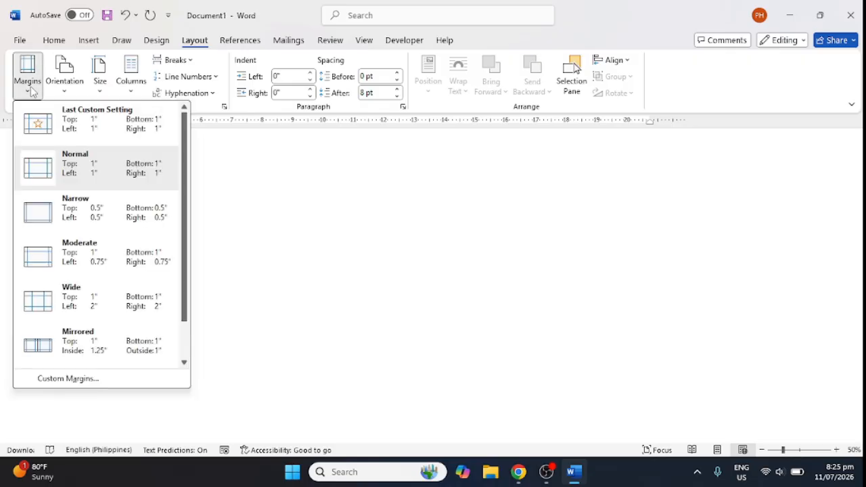
click(105, 227)
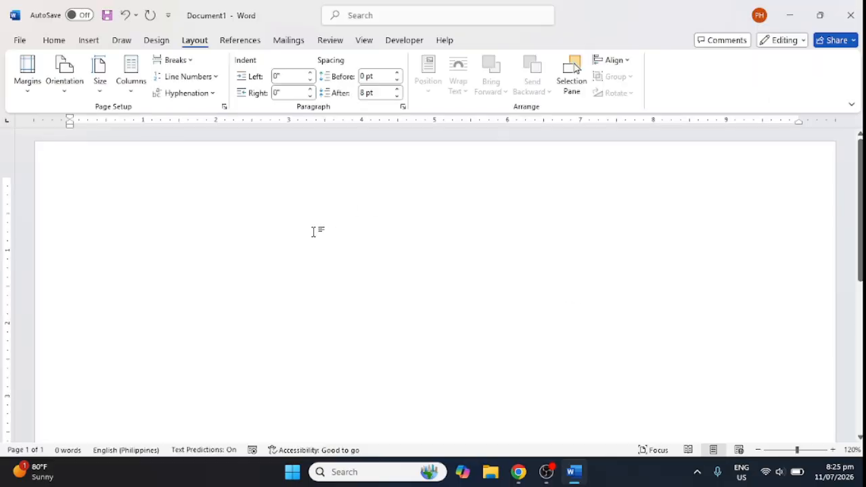
Insert a table with 7 columns and 7 rows on the blank page
click(97, 44)
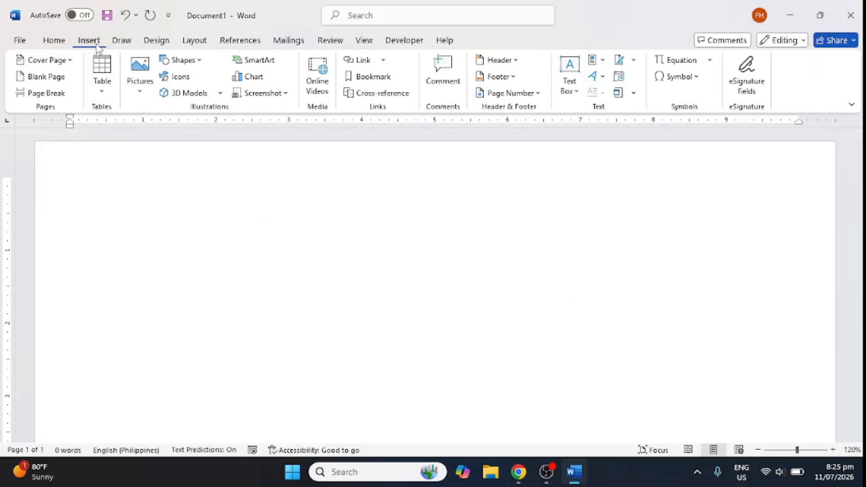
click(104, 95)
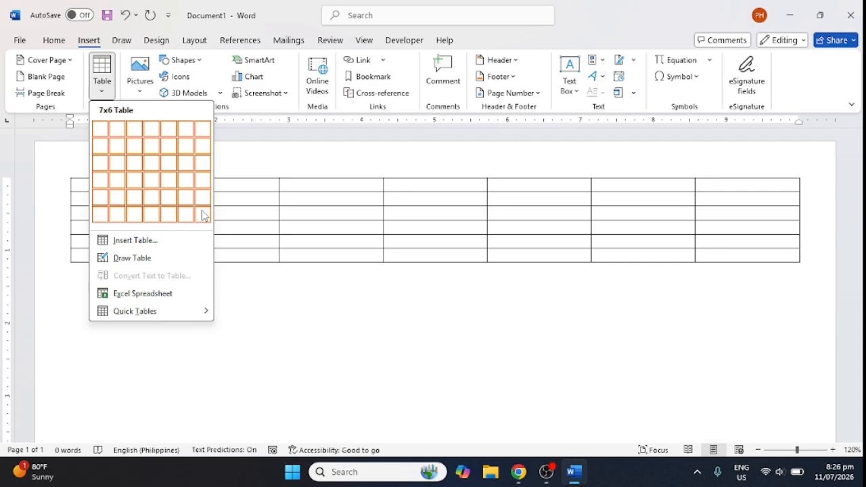
click(148, 242)
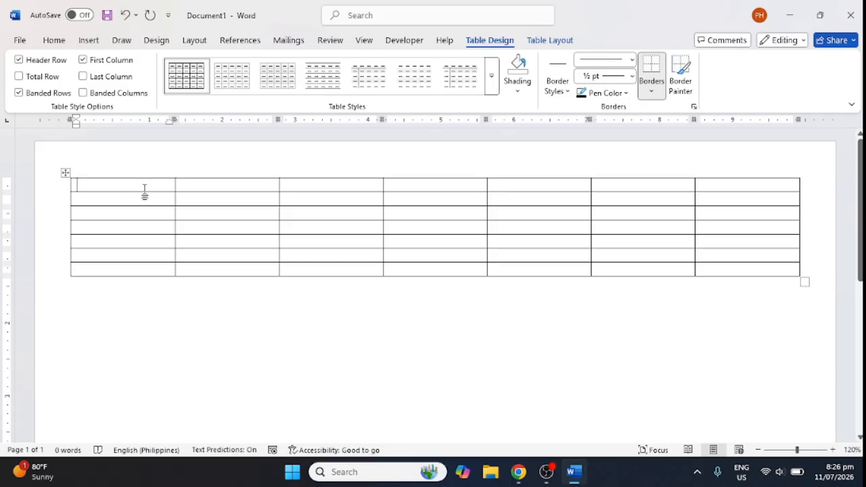
drag(261, 192, 721, 191)
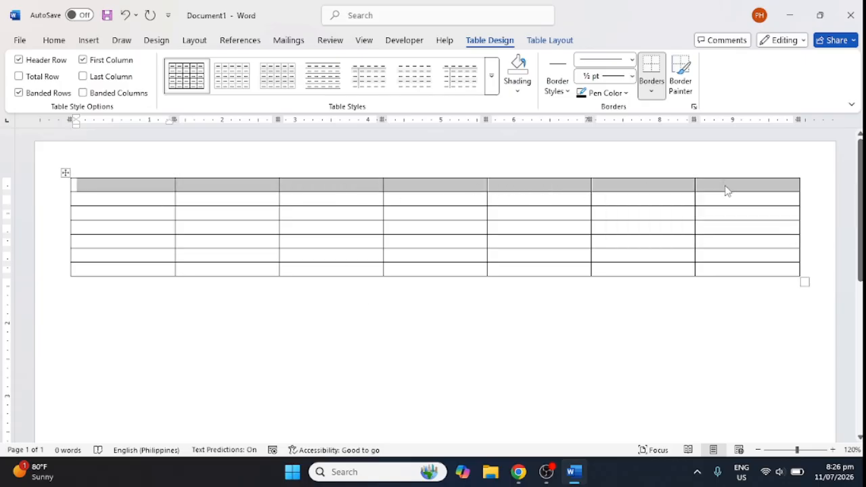
right_click(726, 190)
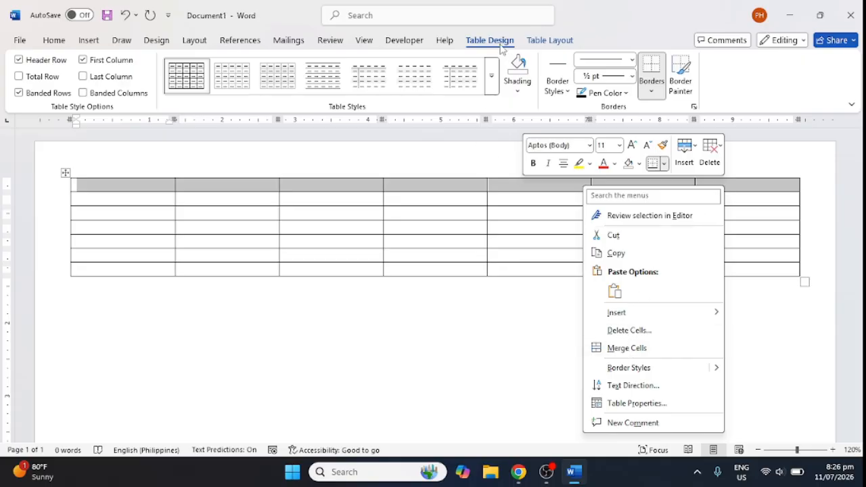
click(478, 190)
click(155, 187)
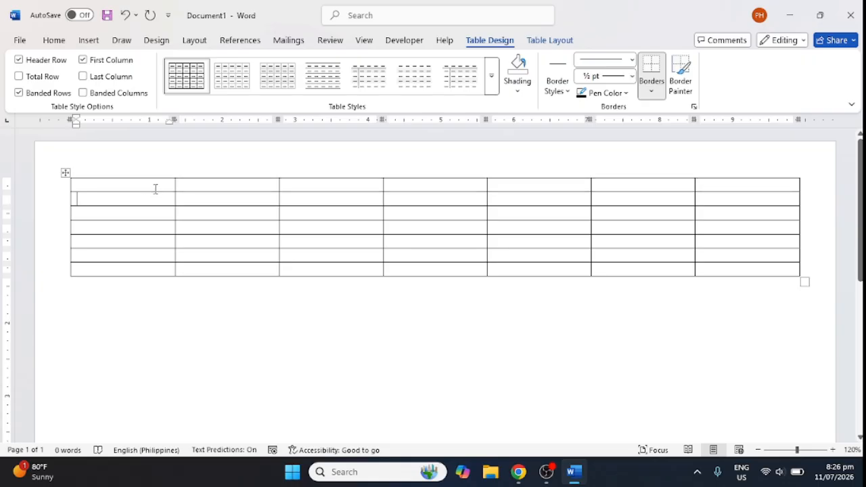
Merge all seven cells of the table's first row into a single cell
drag(155, 187, 756, 189)
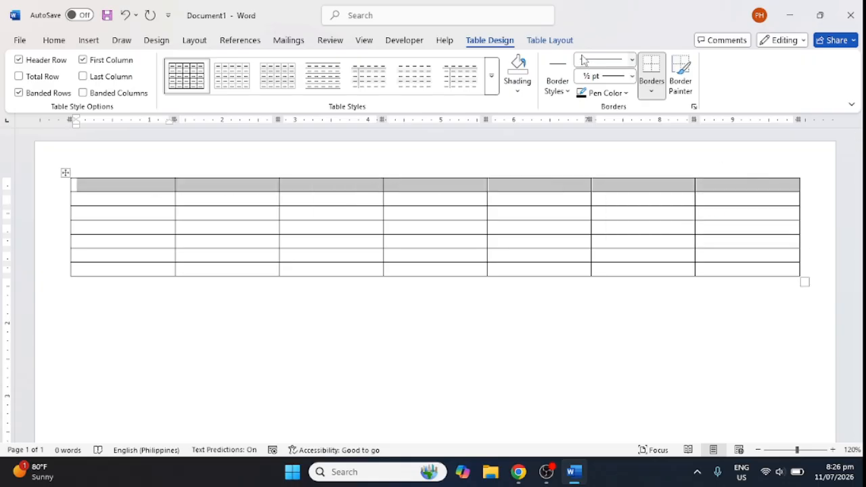
click(550, 41)
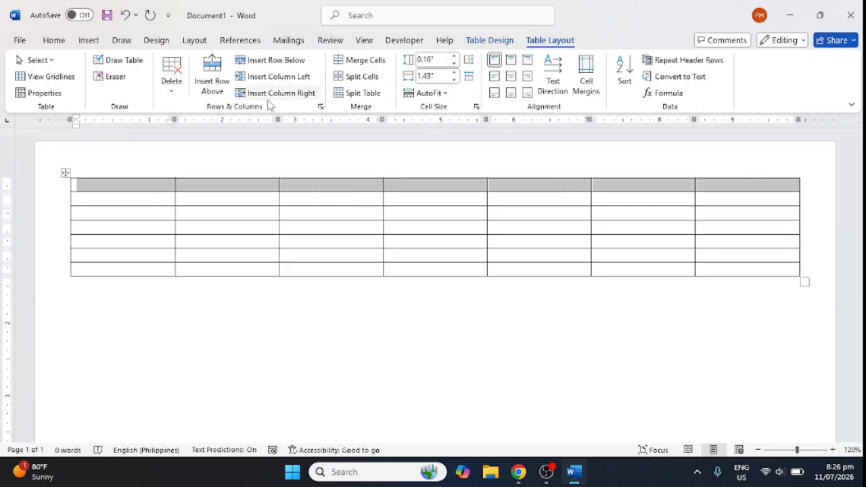
click(359, 60)
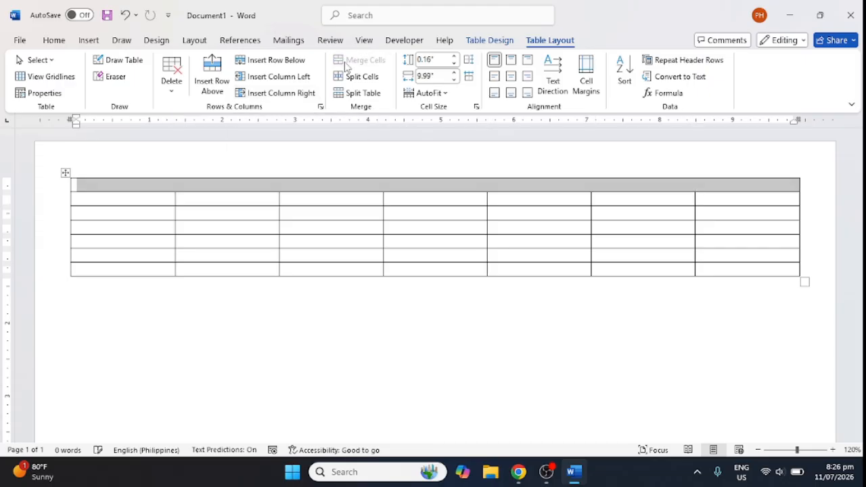
Enter the title JULY 2026 in the merged first row and align it to the right
click(451, 187)
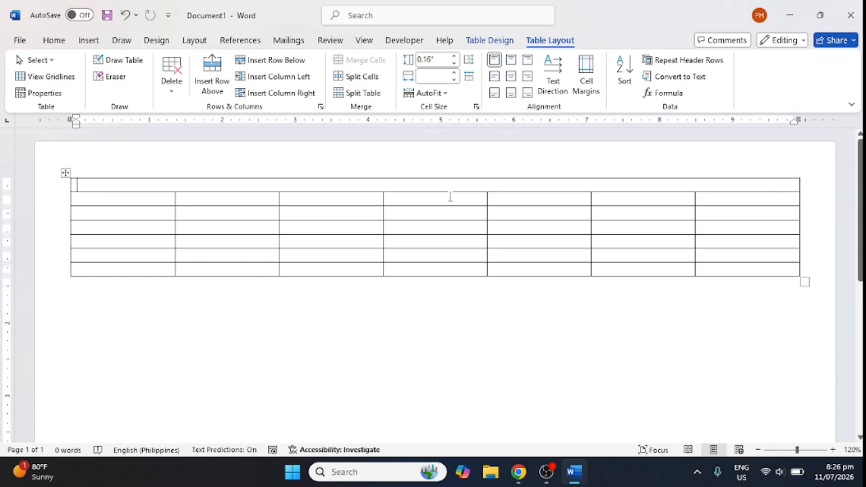
text(JULY 2026)
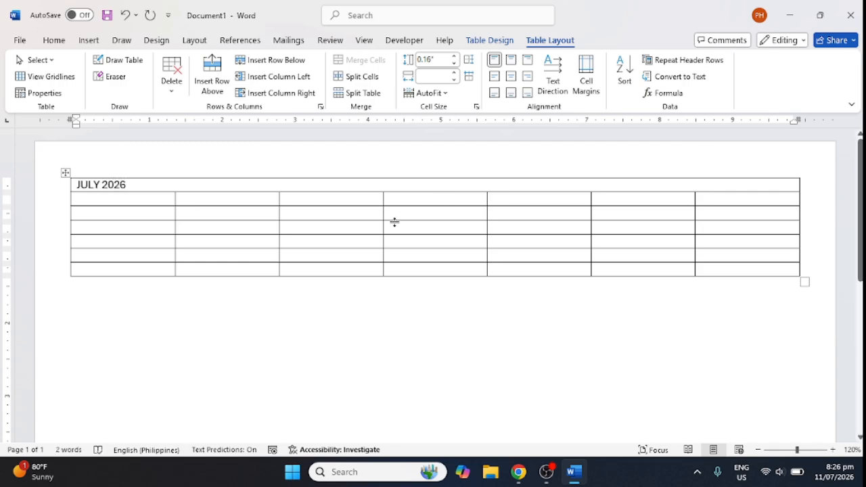
drag(126, 189, 77, 186)
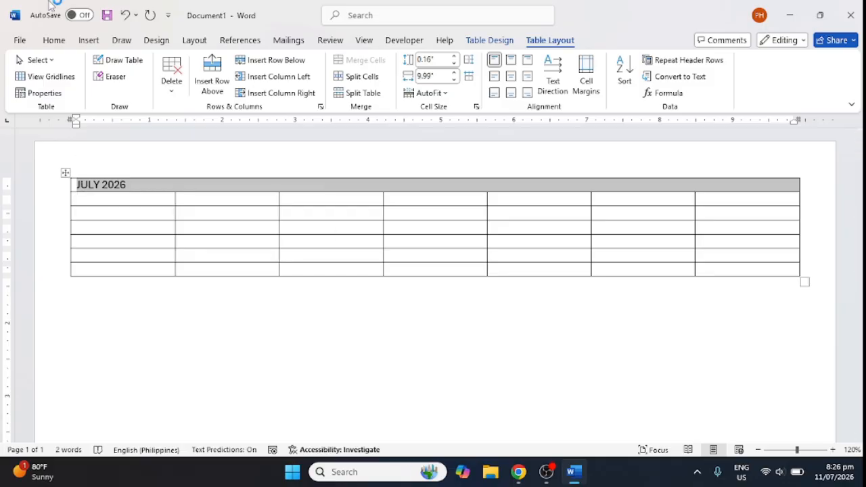
click(55, 40)
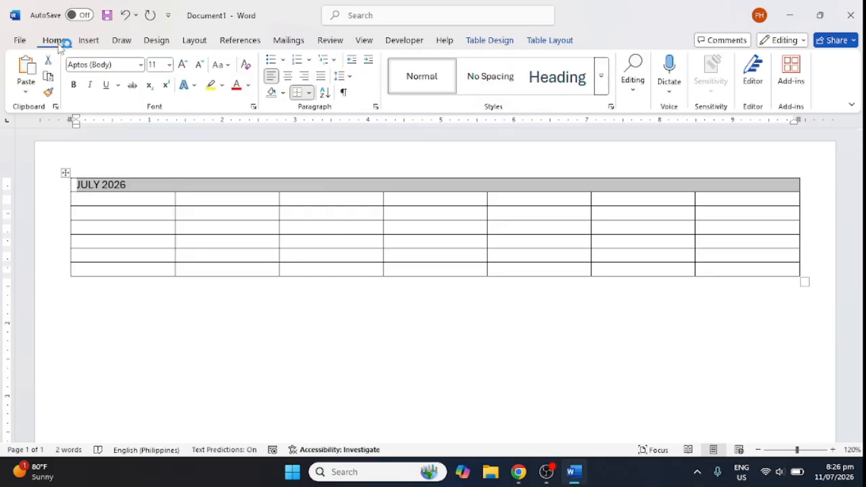
click(305, 77)
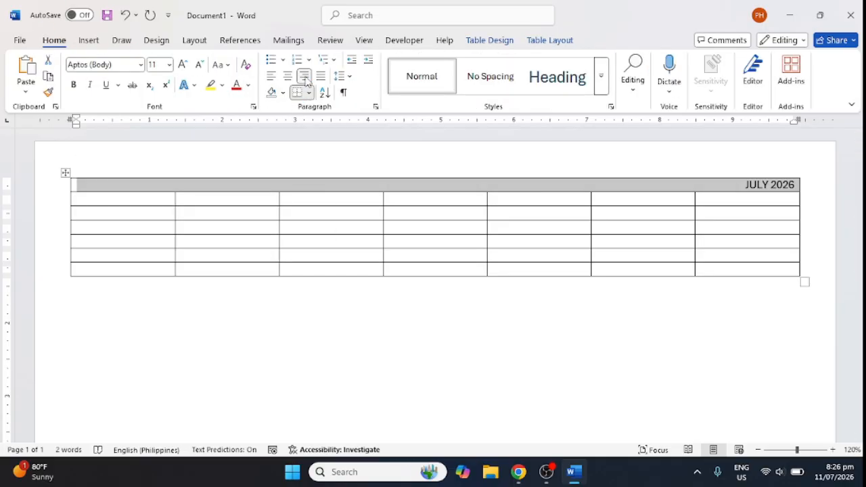
click(288, 75)
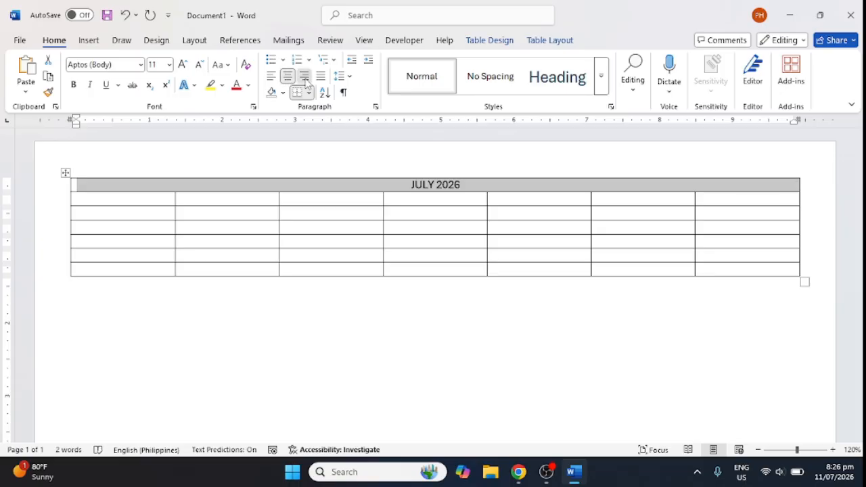
click(305, 78)
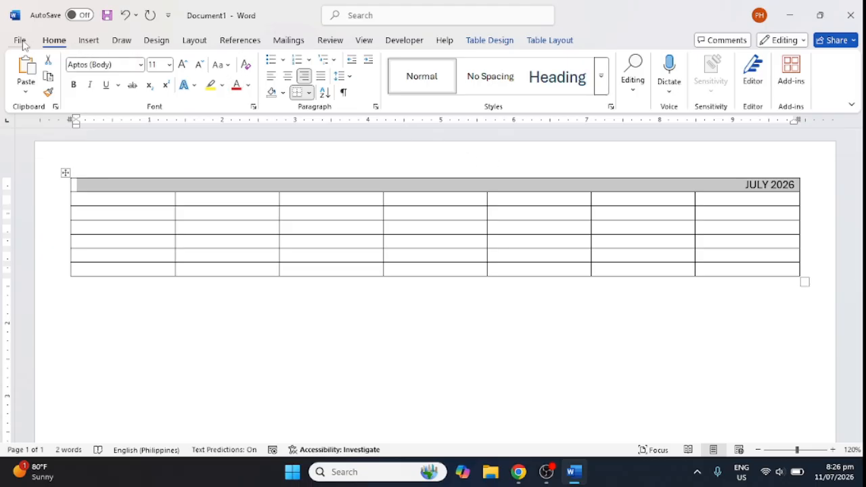
Format the JULY 2026 title in bold Times New Roman with the standard dark red font color
click(141, 64)
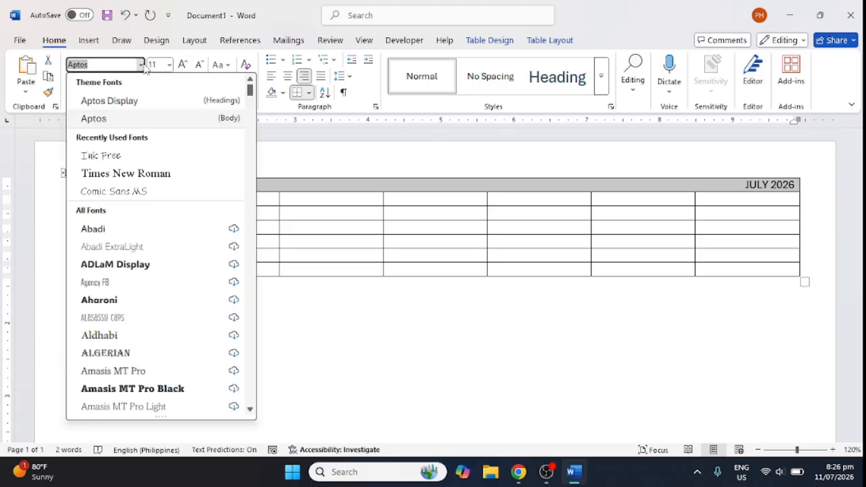
click(149, 173)
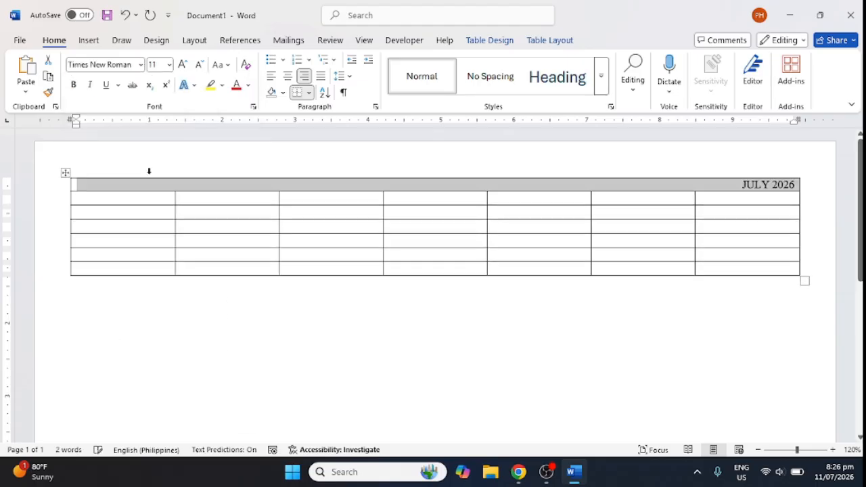
click(73, 85)
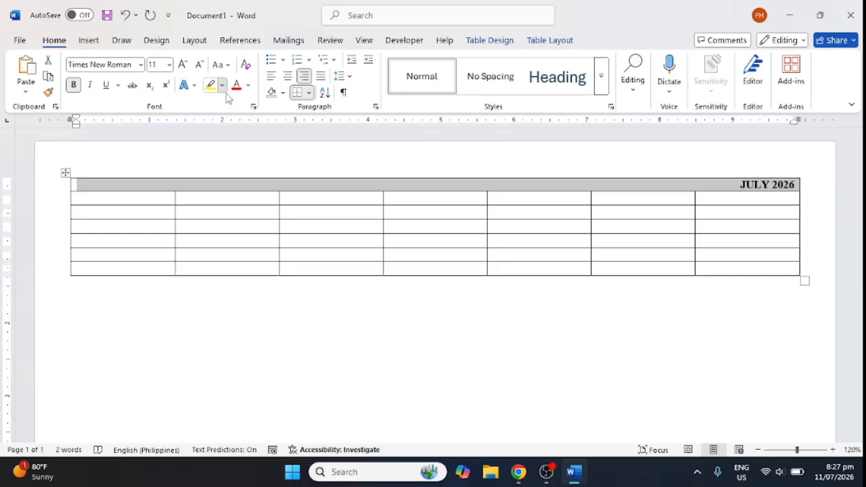
click(223, 87)
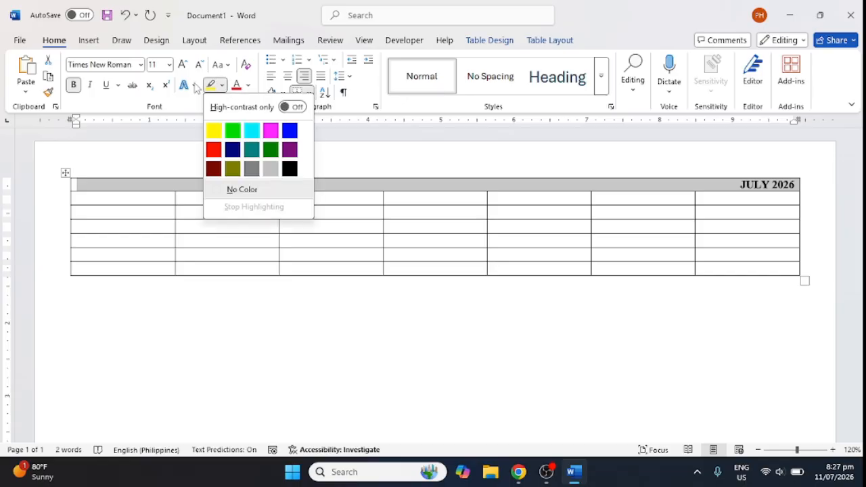
click(248, 85)
click(248, 86)
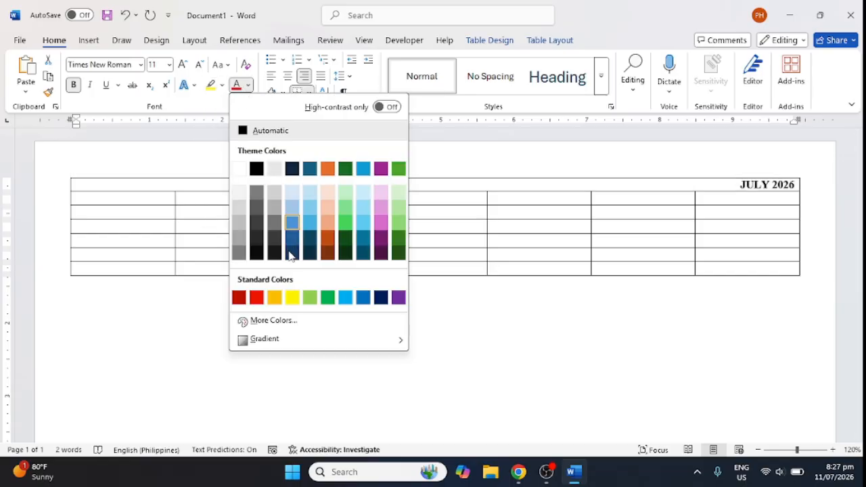
click(242, 298)
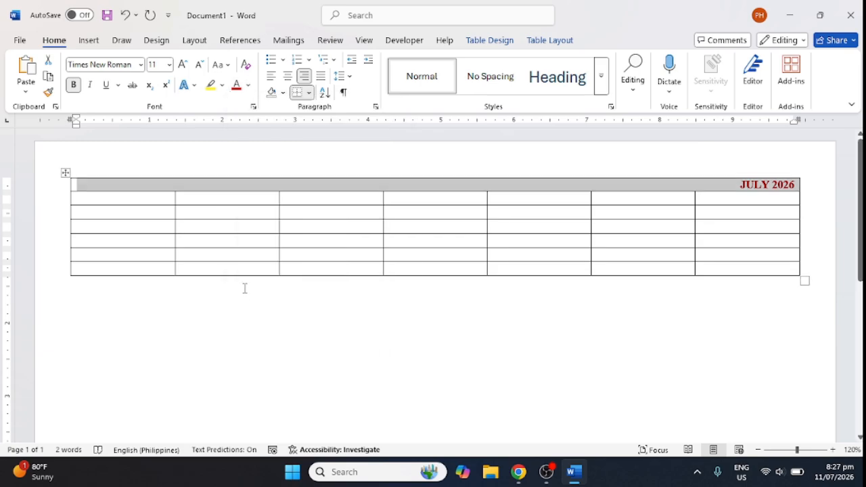
Enlarge the JULY 2026 title to a font size of 36
click(183, 65)
click(182, 65)
click(183, 65)
click(182, 65)
click(183, 65)
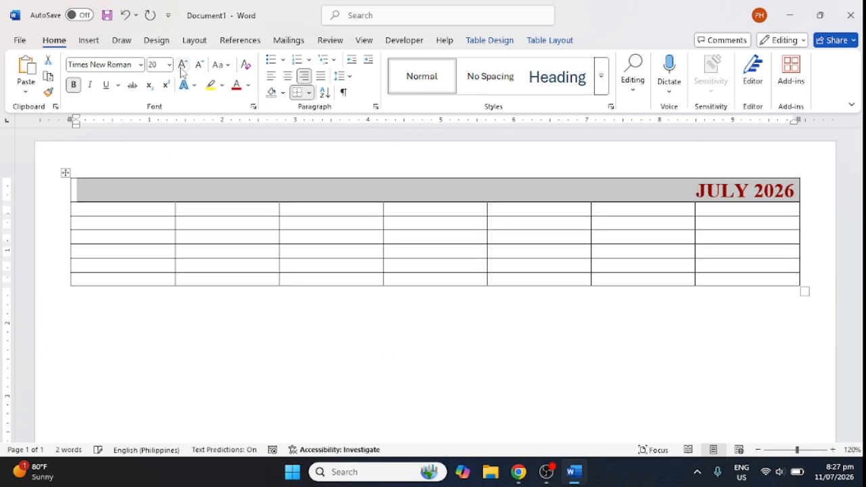
click(182, 65)
click(182, 66)
click(183, 65)
click(183, 66)
click(183, 66)
click(183, 65)
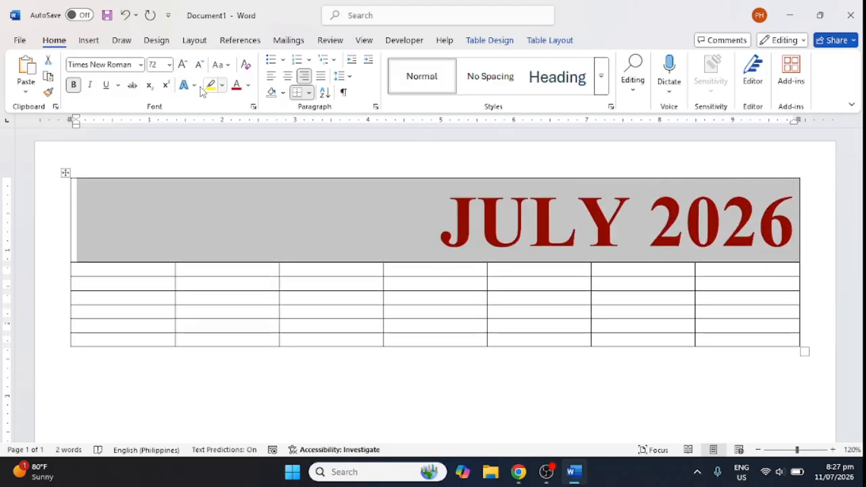
click(201, 64)
click(200, 64)
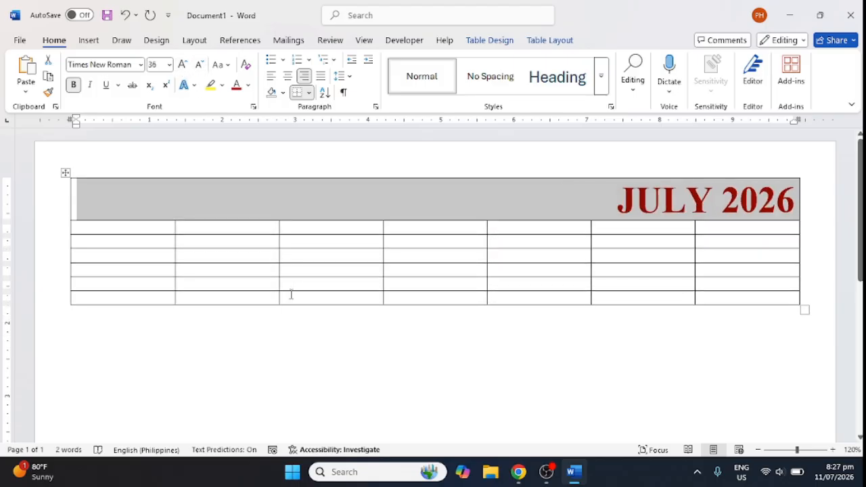
Enter the weekday headings SUN and MON in the first two cells of the row below the title
click(148, 225)
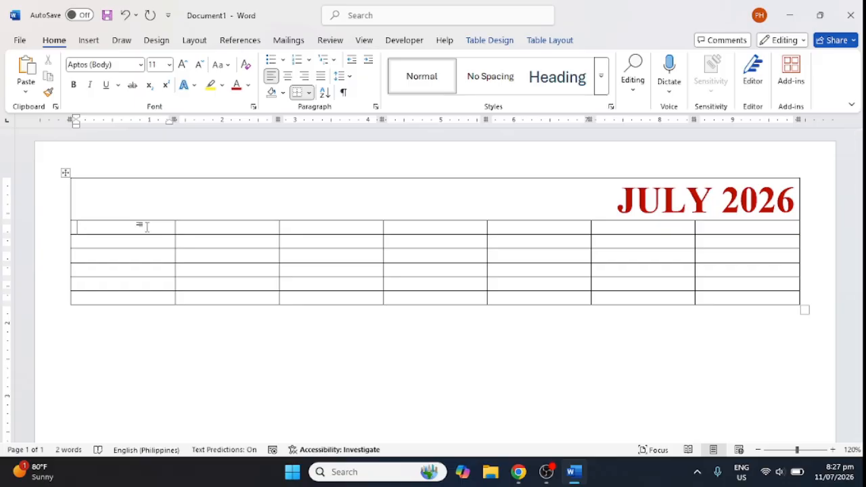
text(SUN)
key(Tab)
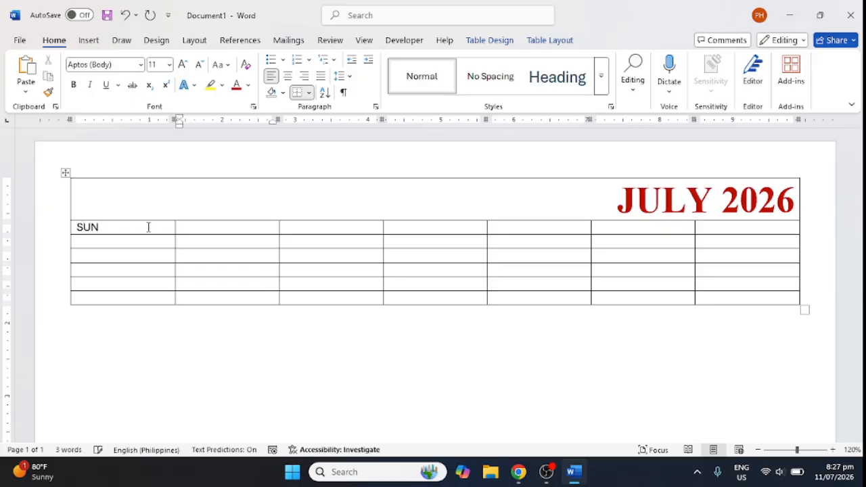
text(SAT)
key(BackSpace)
key(BackSpace)
key(BackSpace)
text(MON)
key(BackSpace)
key(BackSpace)
key(BackSpace)
text(MON)
key(Tab)
Complete the weekday heading row with TUES, WED, THURS, FRI and SAT in the remaining five cells
text(Tu)
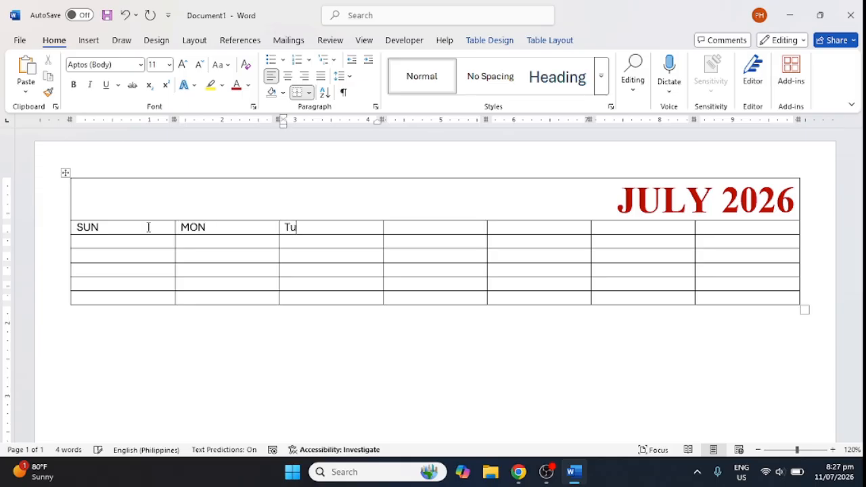
key(BackSpace)
text(UES)
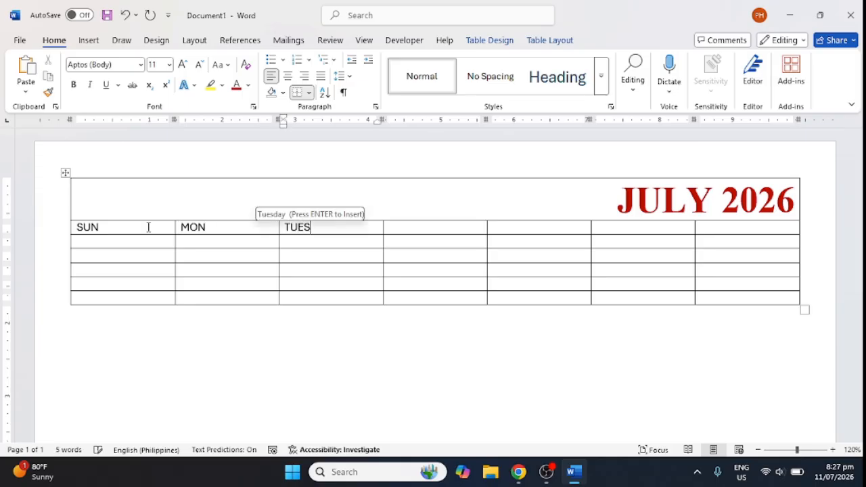
key(Tab)
text(WED)
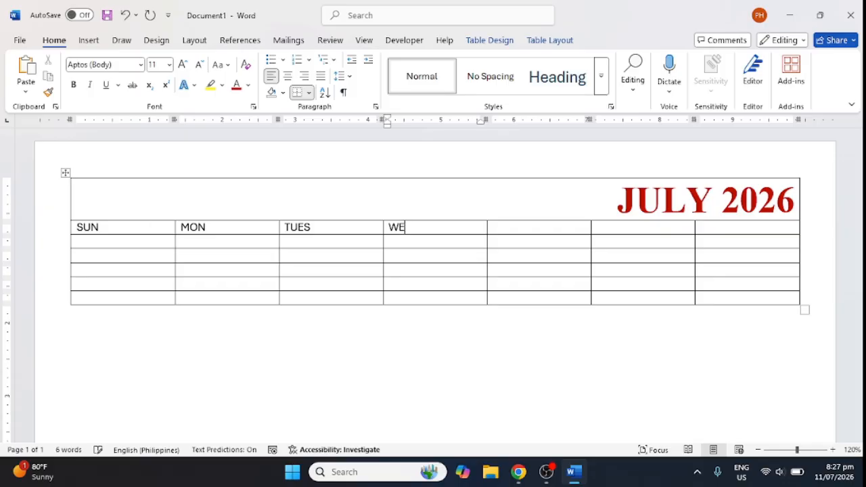
key(Tab)
text(THURS)
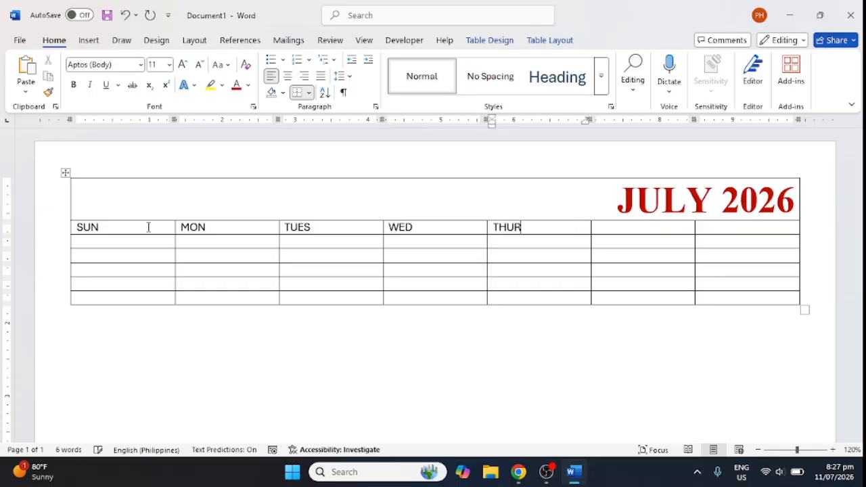
key(Tab)
text(FRI)
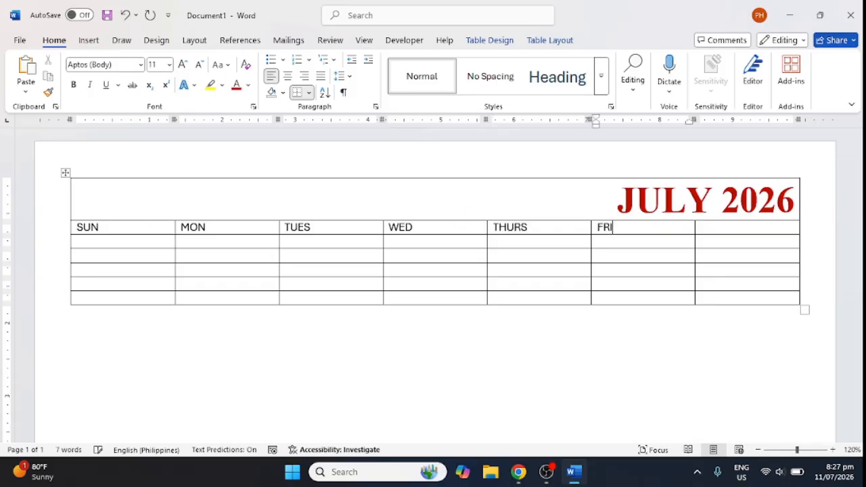
key(Tab)
text(SAT)
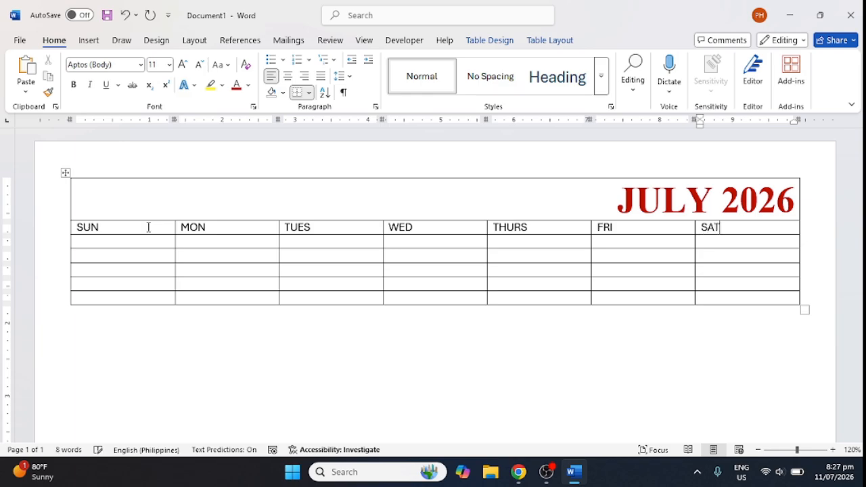
Format the weekday headings SUN to SAT in bold Ink Free and center them in their cells
drag(122, 229, 722, 233)
click(73, 85)
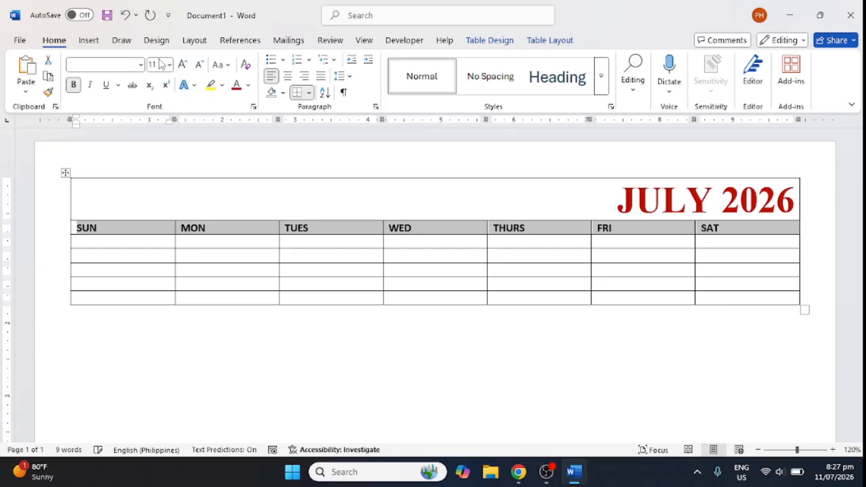
click(141, 66)
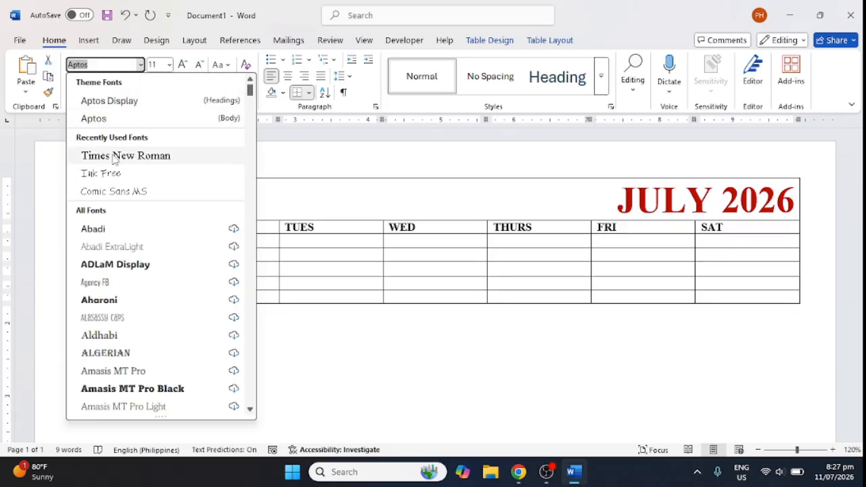
click(118, 178)
click(287, 76)
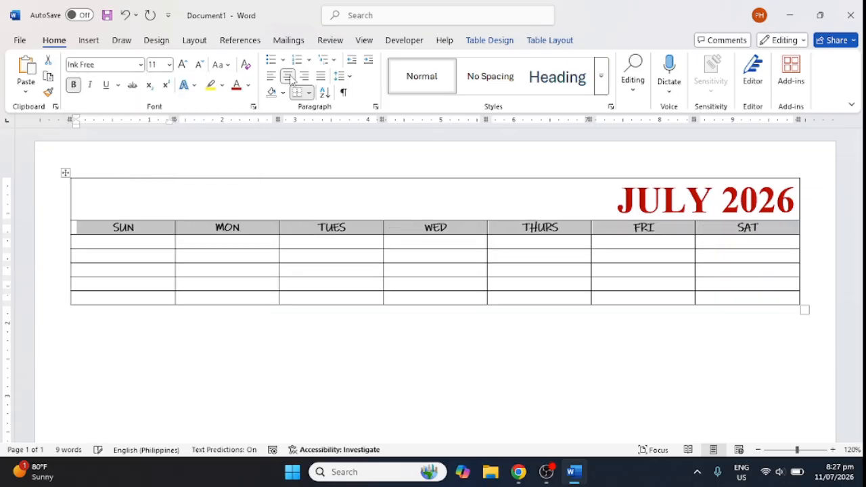
Check the July 2026 dates in the system calendar and enter 1 to 4 under WED to SAT in the first date row
click(145, 242)
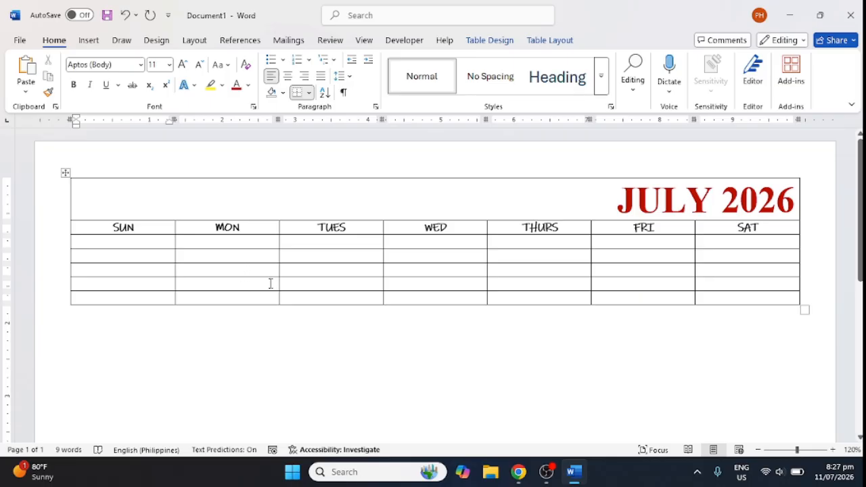
click(841, 482)
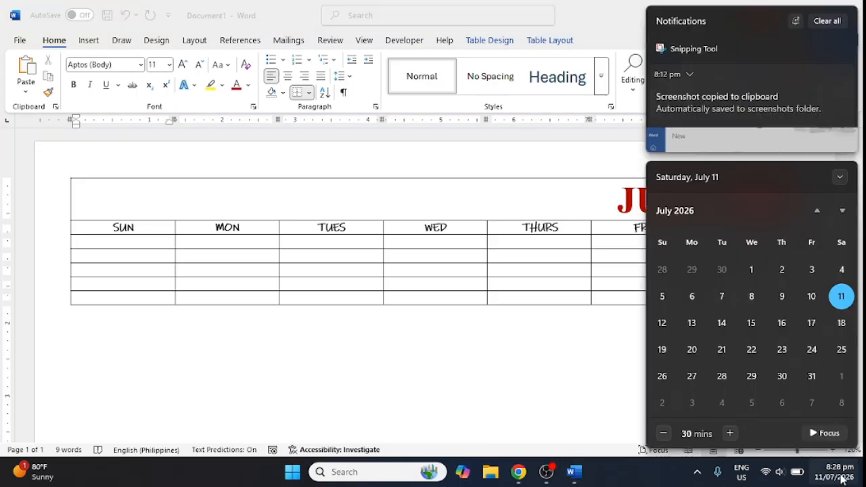
click(459, 253)
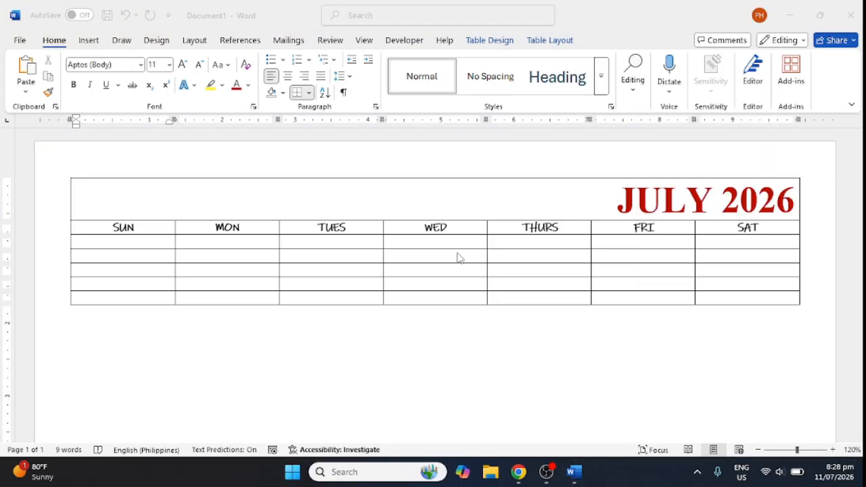
click(463, 244)
text(1)
key(Tab)
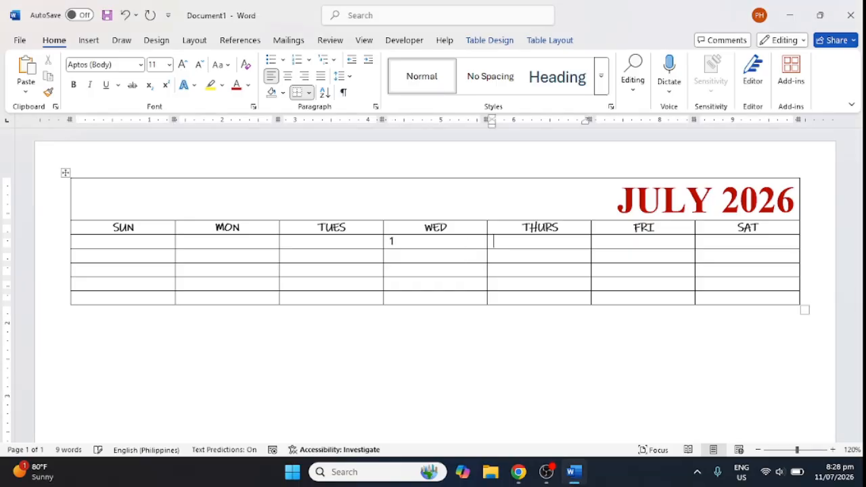
text(2)
key(Tab)
text(3)
key(Tab)
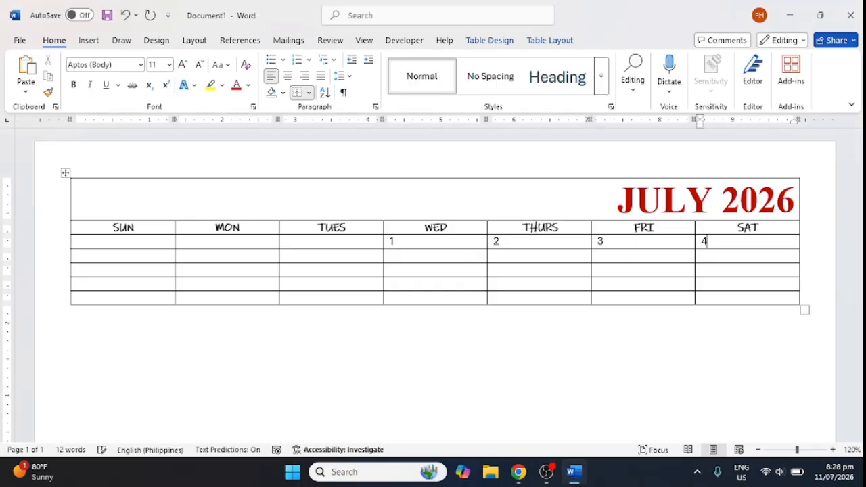
Enter the dates 5 to 11 under SUN to SAT in the second date row
click(135, 257)
text(5)
key(Tab)
text(6)
key(Tab)
text(7)
key(Tab)
text(8)
key(Tab)
text(9 )
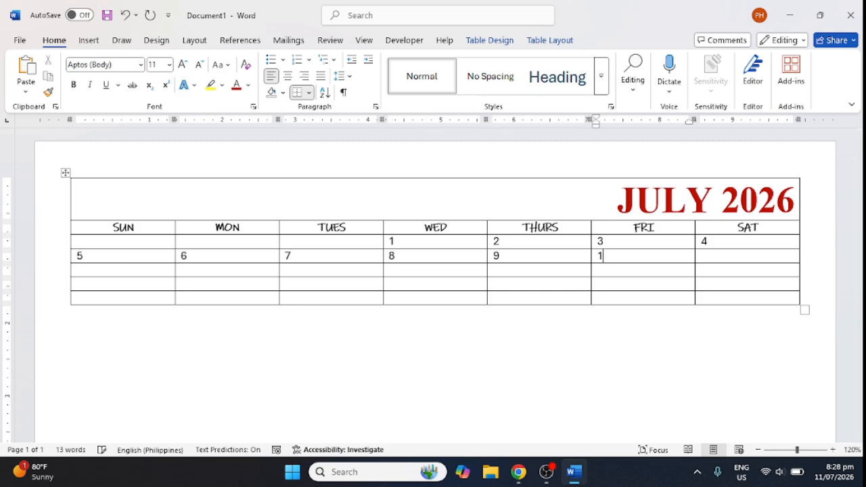
text(10)
key(Tab)
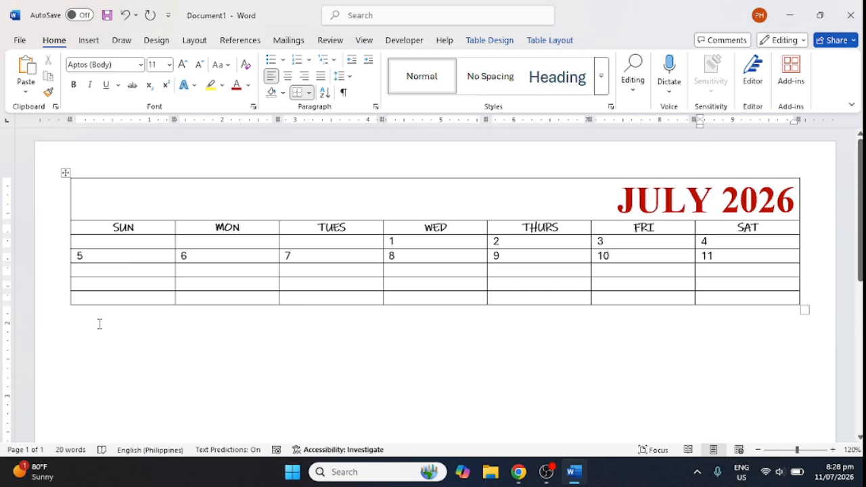
Enter the dates 12, 13 and 14 under SUN, MON and TUES in the third date row
click(120, 270)
text(12)
key(Tab)
text(13)
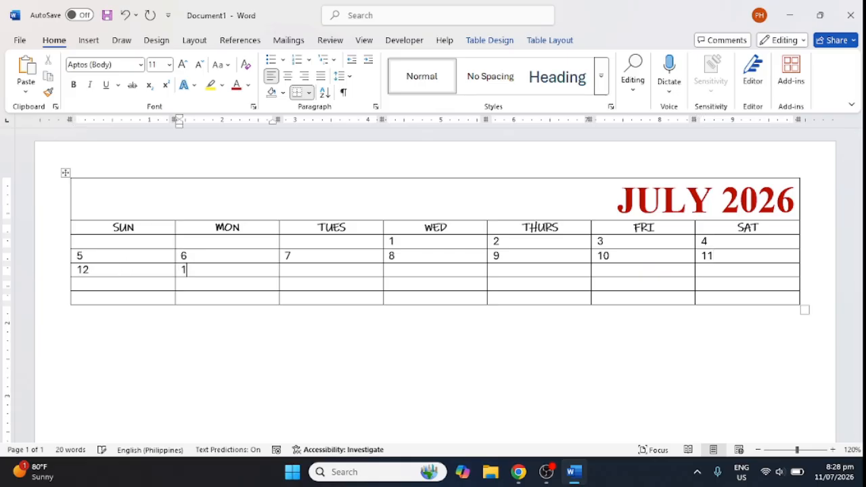
key(Tab)
text(141)
key(Tab)
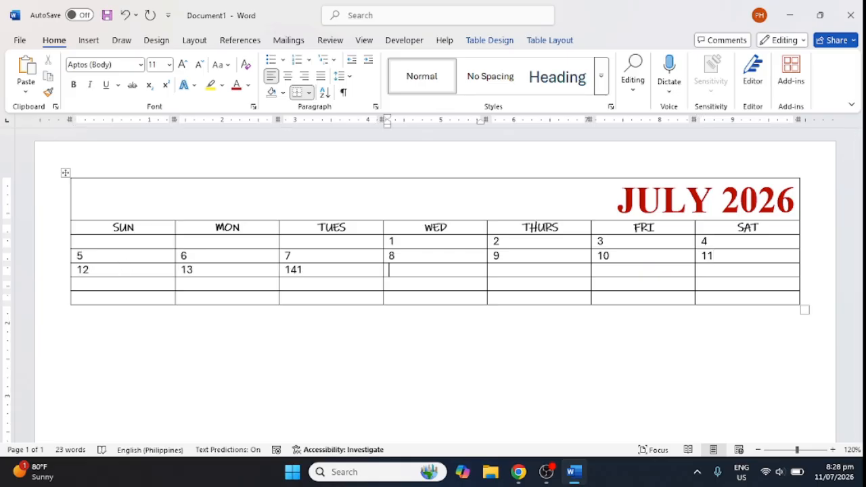
click(328, 273)
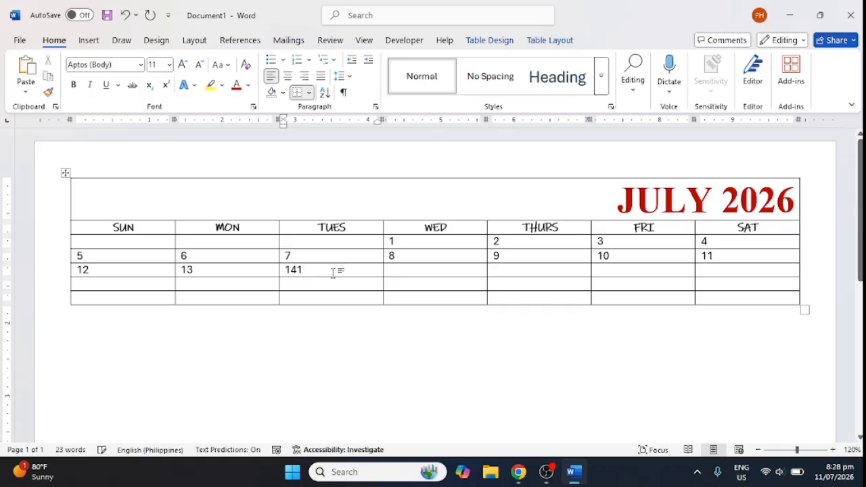
key(BackSpace)
Enter the dates 15 to 18 under WED to SAT in the third date row
click(433, 274)
text(15)
key(Tab)
text(1)
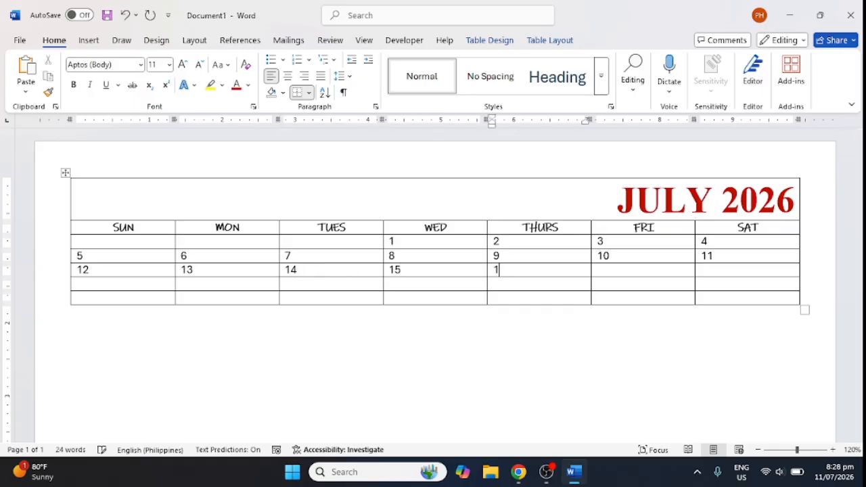
text(6)
key(Tab)
text(17)
key(Tab)
text(28)
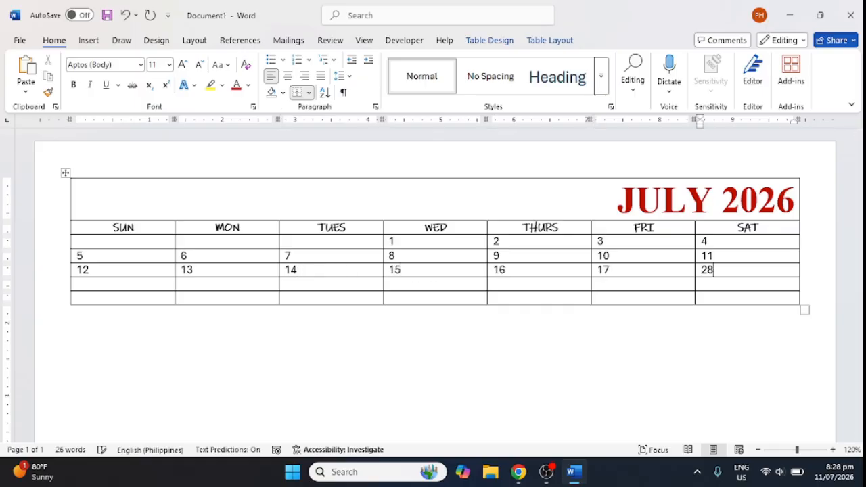
key(BackSpace)
key(BackSpace)
text(18)
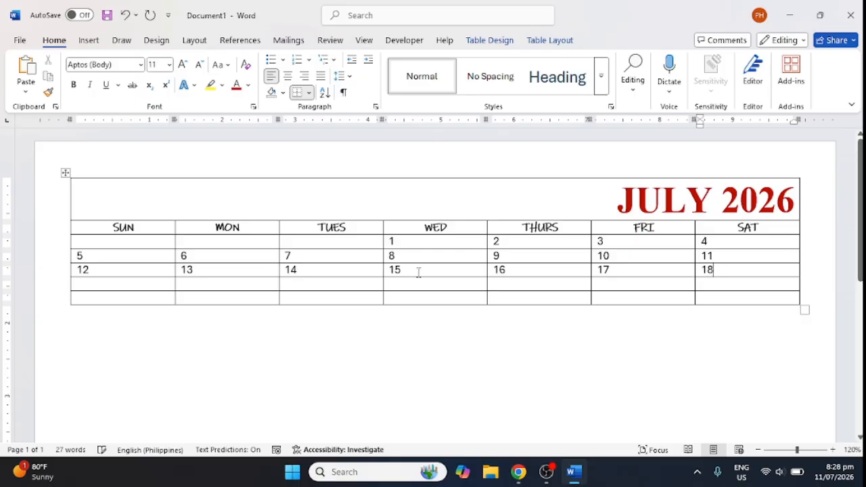
Enter the dates 19 to 25 under SUN to SAT in the fourth date row
click(139, 284)
text(19)
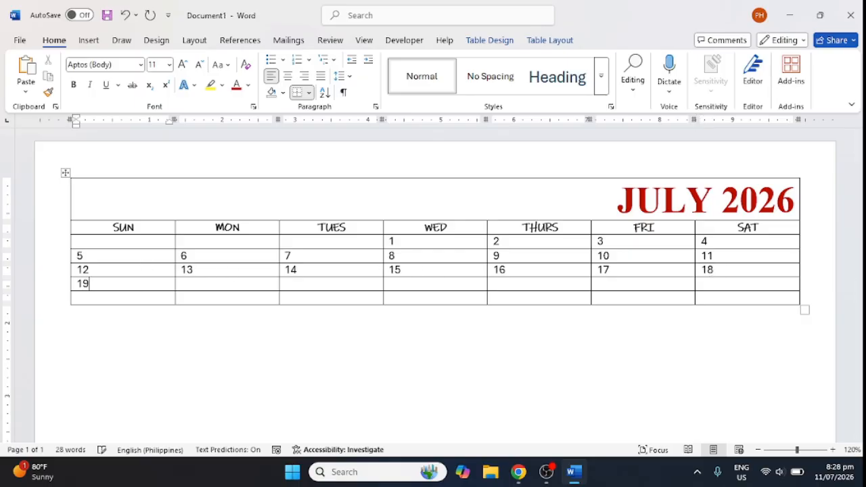
key(Tab)
text(20)
key(Tab)
text(21)
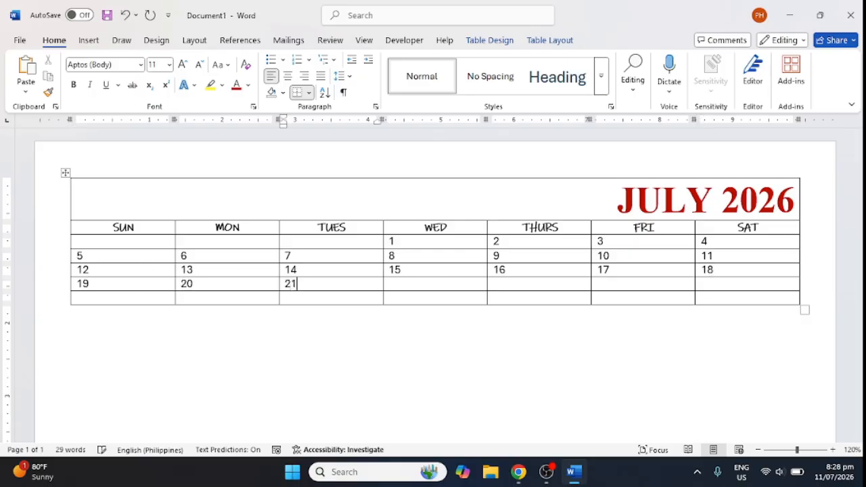
key(Tab)
text(22)
key(Tab)
text(23)
key(Tab)
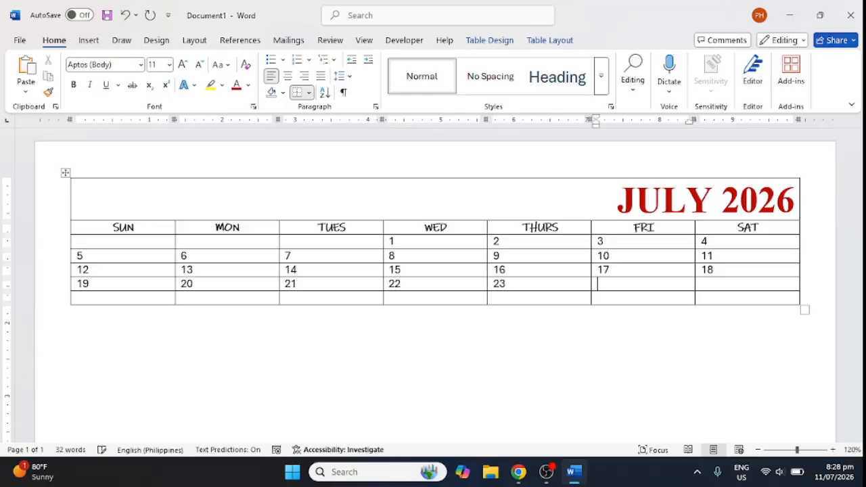
text(24)
key(Tab)
text(25)
key(Right)
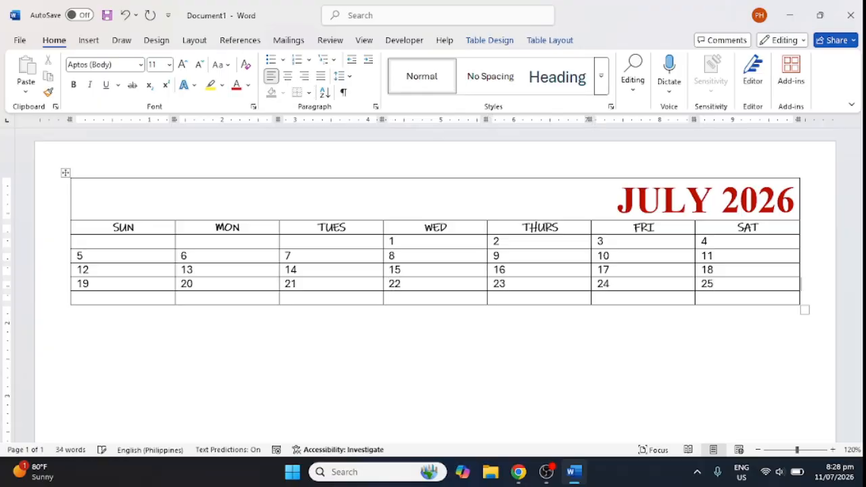
Enter the dates 26 to 31 under SUN to FRI in the last date row
click(127, 300)
text(26)
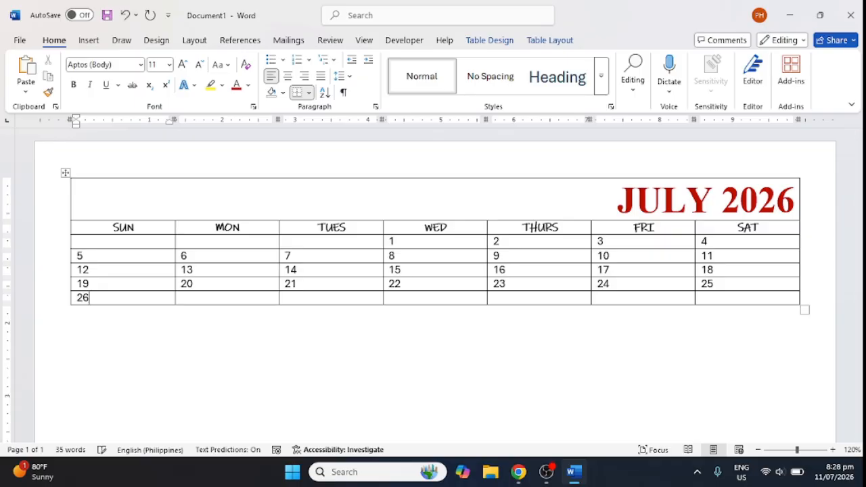
key(Tab)
text(27)
key(Tab)
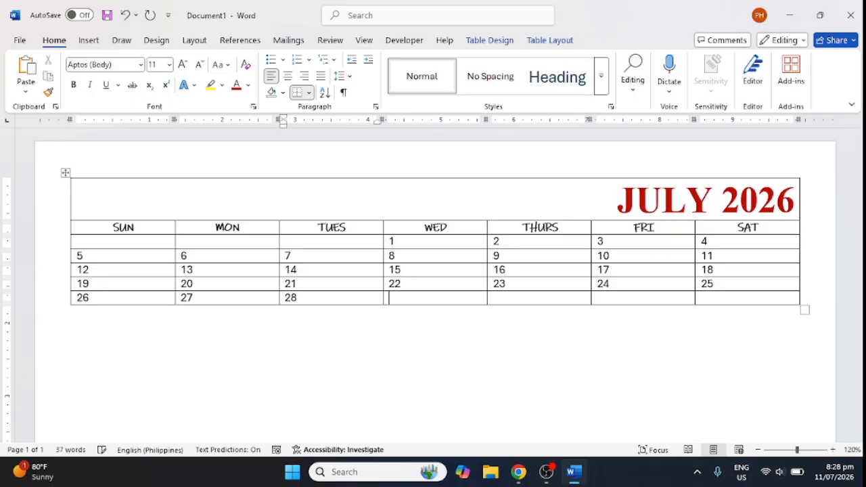
key(Tab)
text(3)
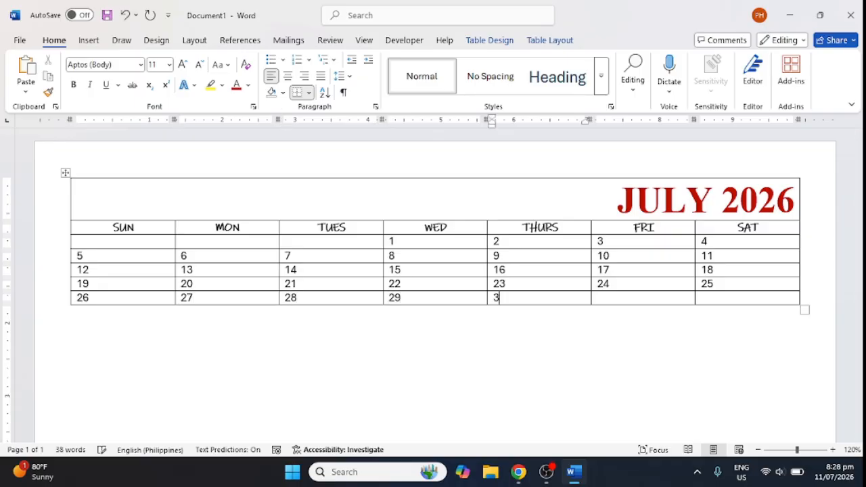
key(Tab)
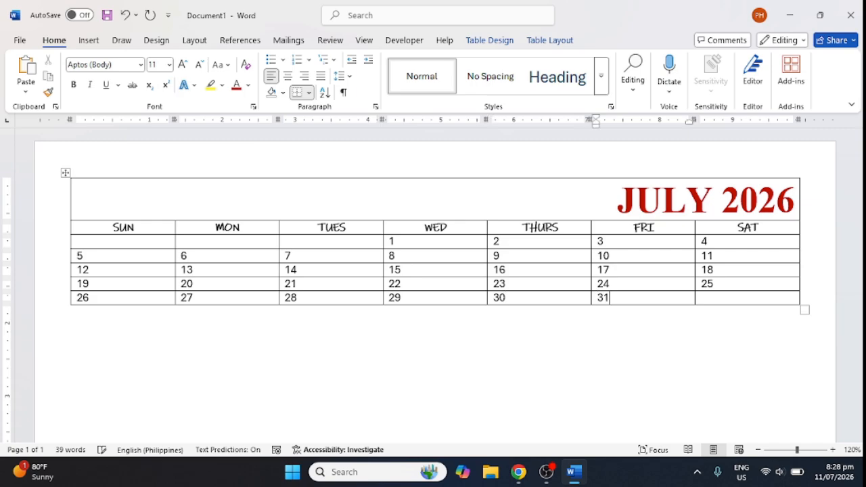
Align the dates in all five date rows to the right of their cells
drag(130, 239, 745, 298)
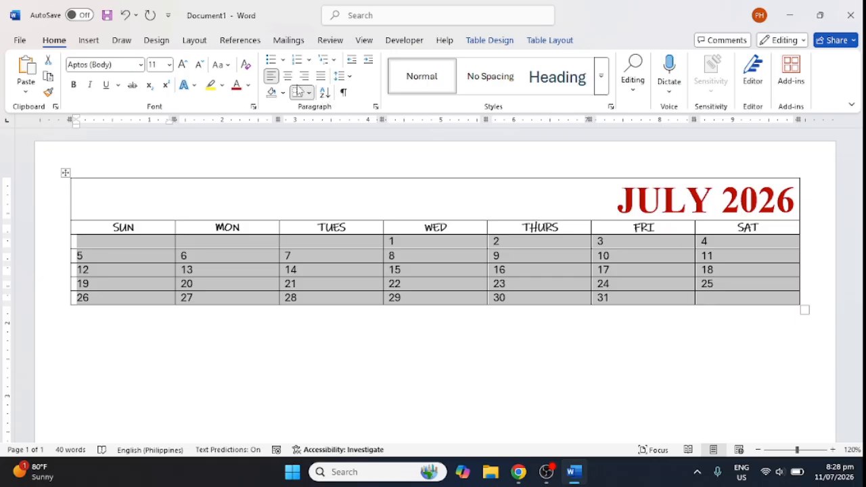
click(304, 76)
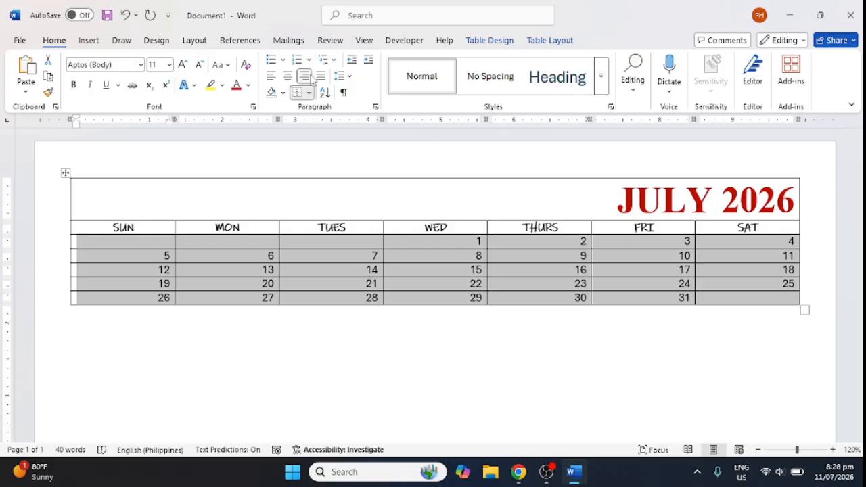
Set a specified row height of 1 inch for all five date rows of the July calendar table
click(166, 245)
drag(166, 245, 750, 303)
click(196, 41)
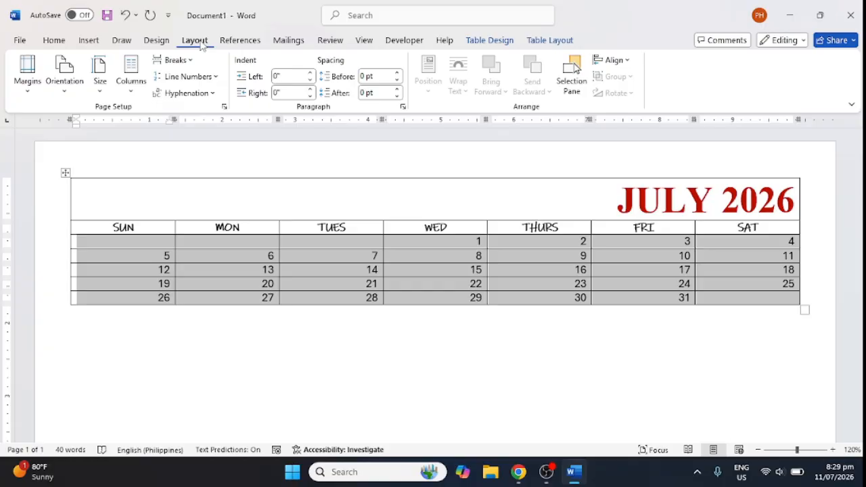
click(295, 243)
drag(162, 243, 744, 294)
click(90, 42)
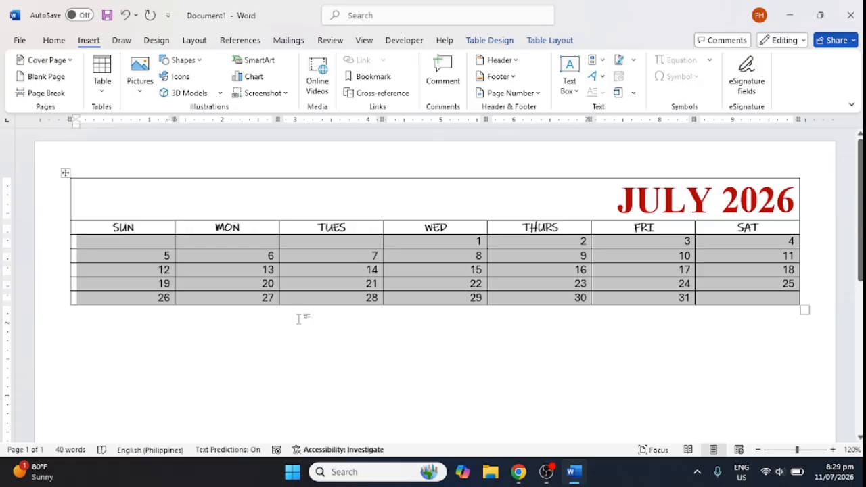
right_click(184, 268)
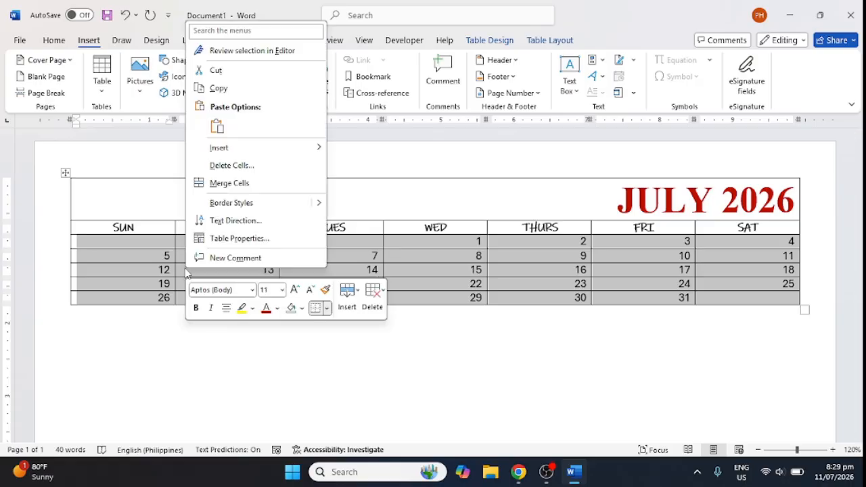
click(238, 240)
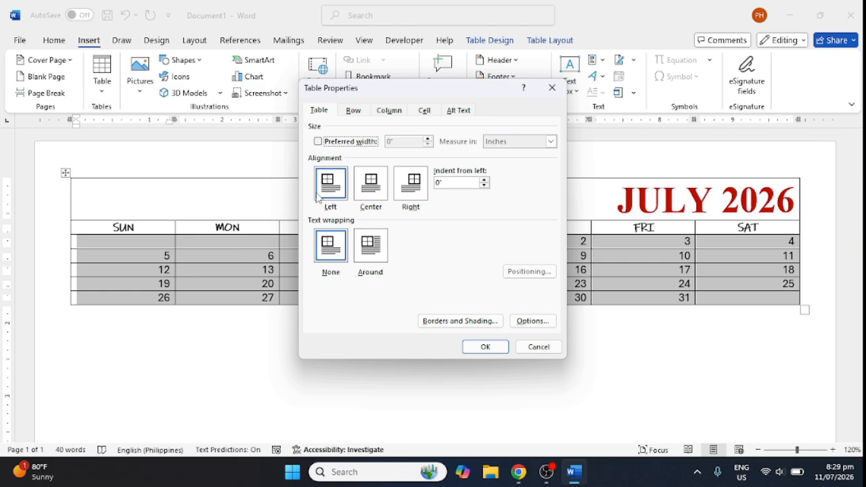
click(362, 111)
click(329, 151)
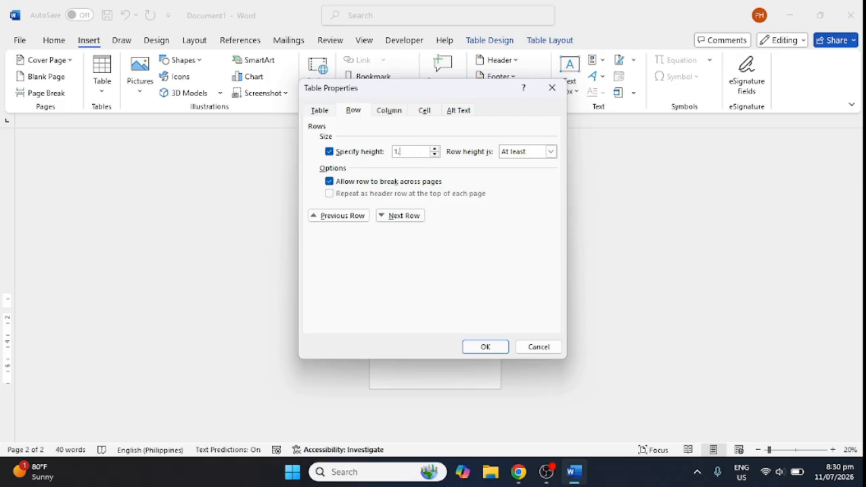
click(495, 350)
click(586, 340)
ctrl+scroll(586, 335, up, 4)
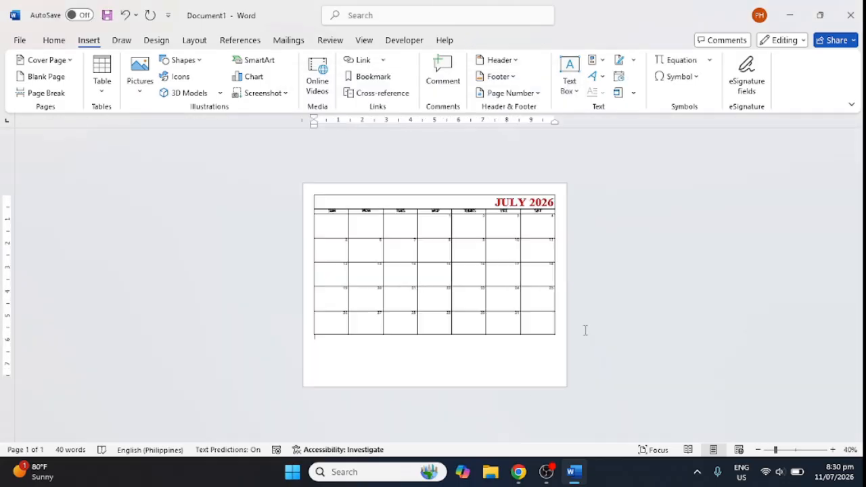
Enter the label "Notes:" below the calendar table with two full-width underscore lines beneath it
drag(283, 195, 605, 353)
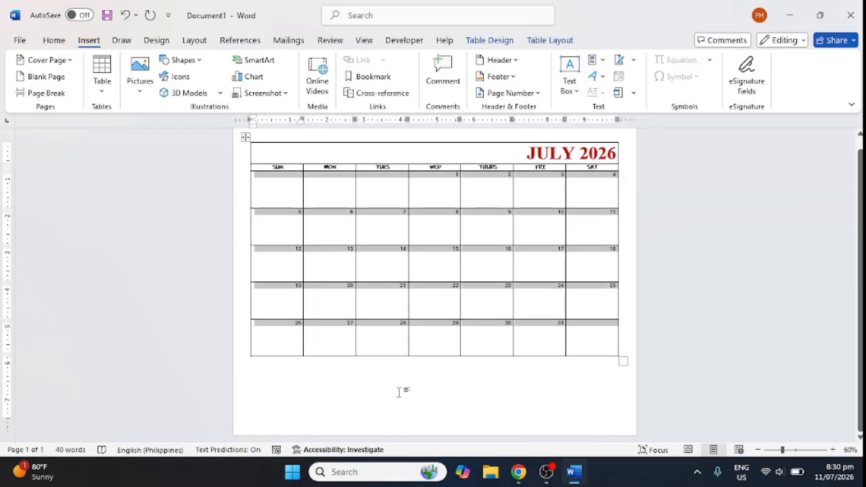
click(284, 389)
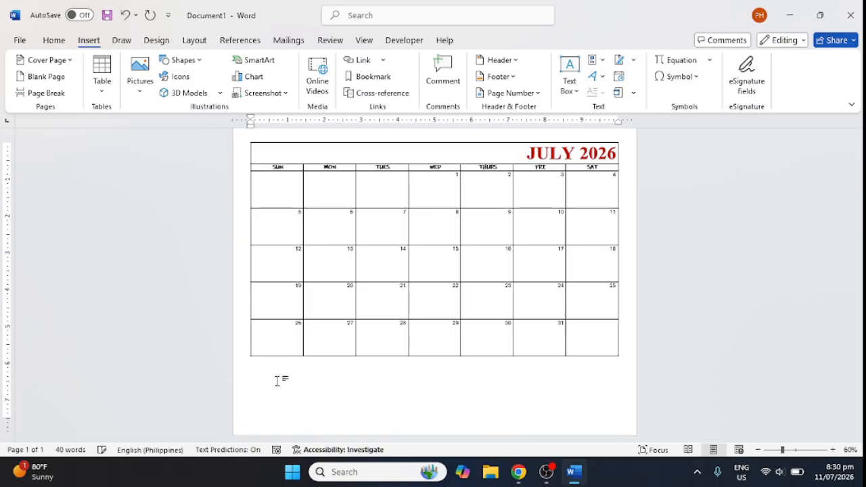
text(.)
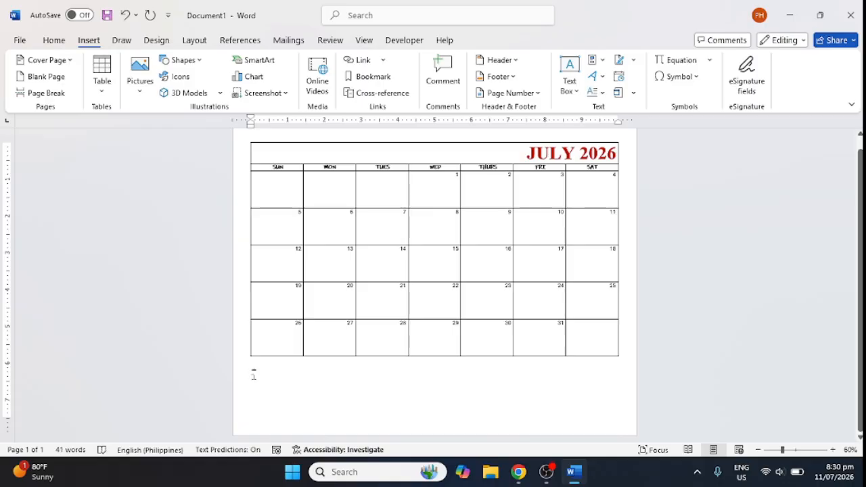
key(super+shift+s)
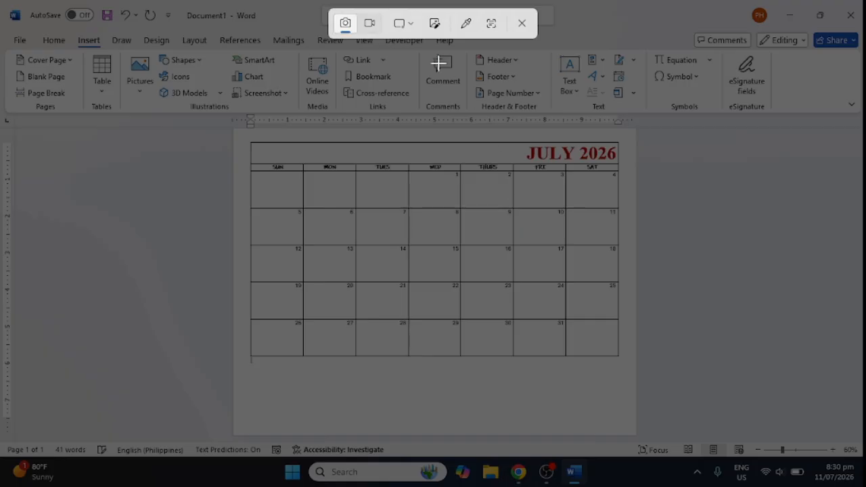
click(521, 24)
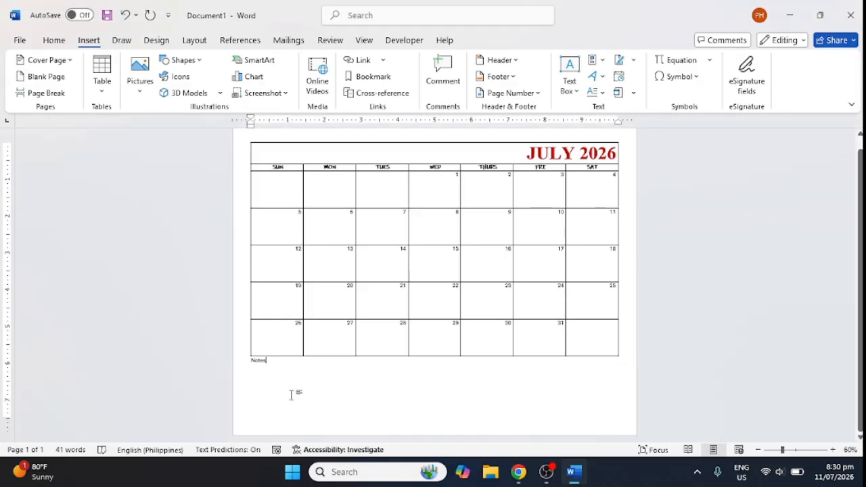
text(:)
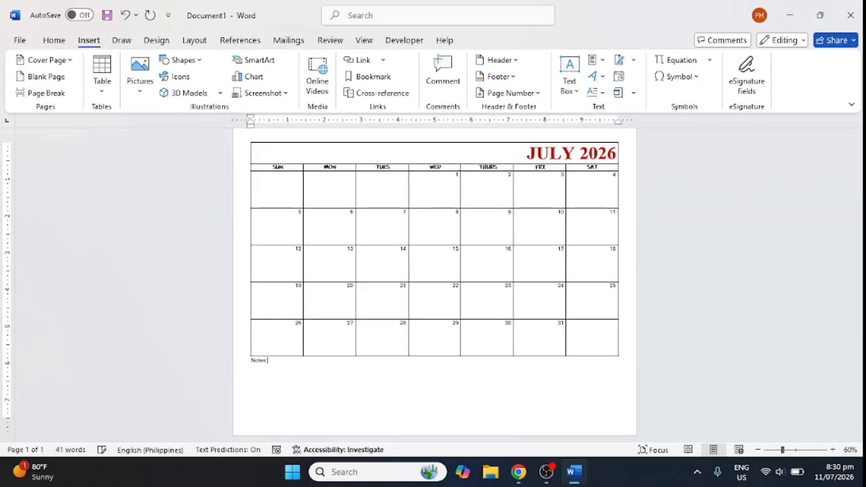
text(__________________________________________________________)
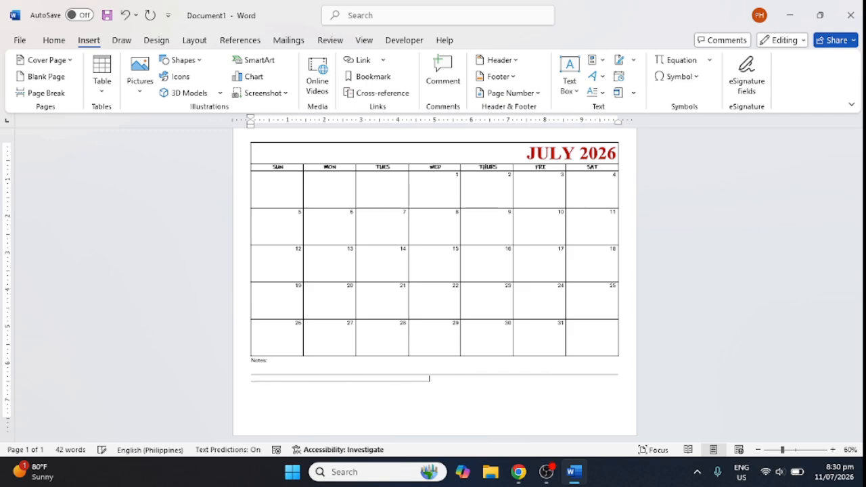
text(______________________________)
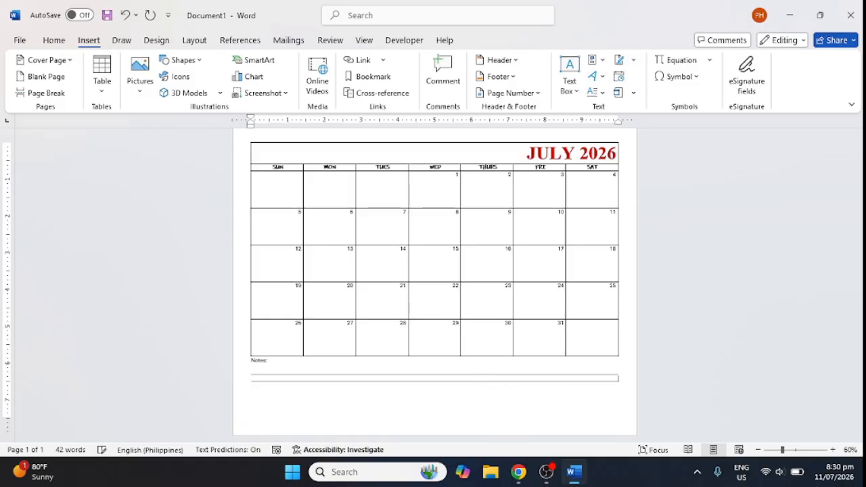
Duplicate the pair of note lines so that four full-width lines run below "Notes:"
drag(253, 373, 633, 383)
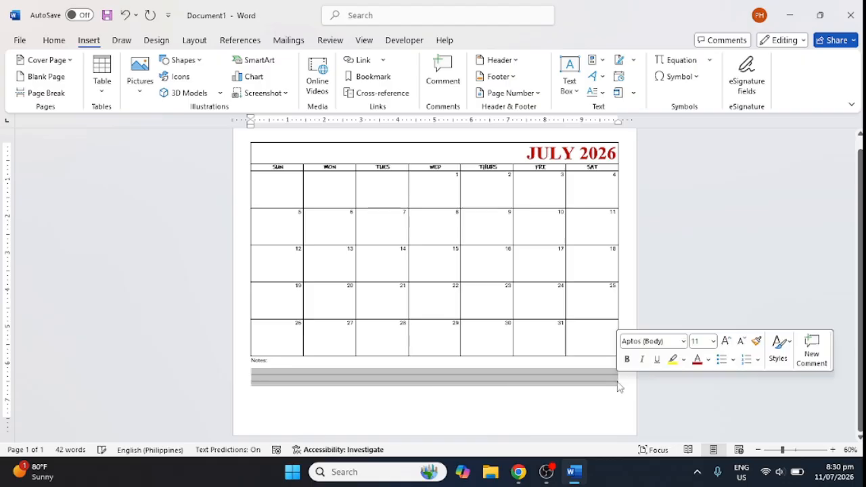
key(Delete)
key(Return)
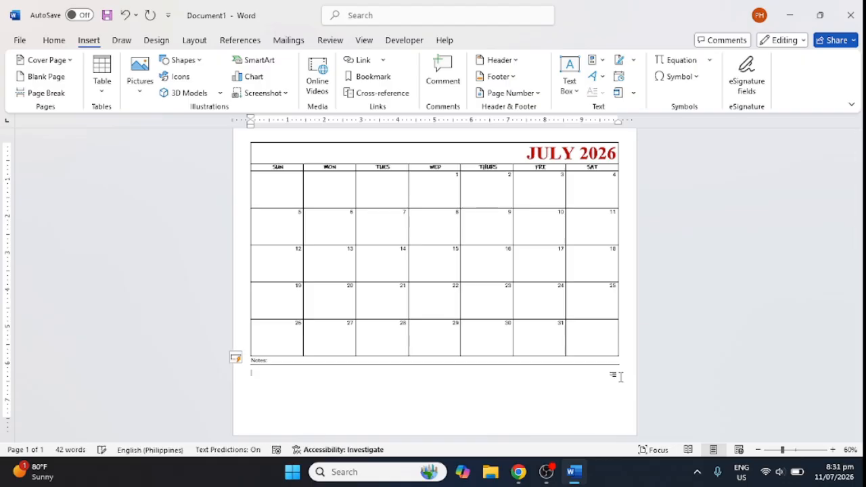
click(125, 15)
key(ctrl+v)
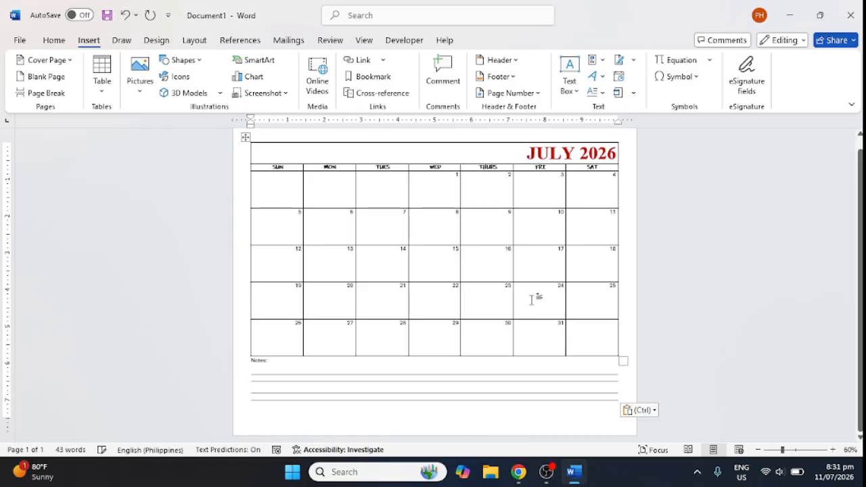
key(ctrl+z)
key(ctrl+z)
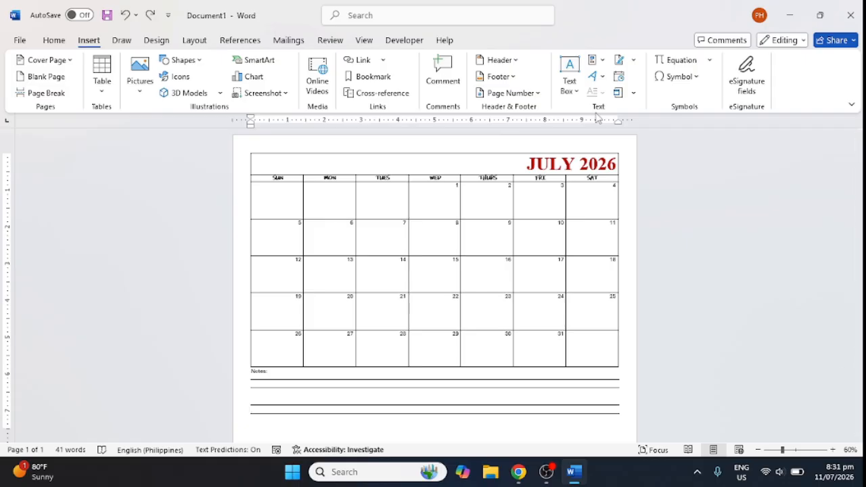
Copy the whole July calendar with its notes section and paste it onto a new page
drag(253, 144, 548, 418)
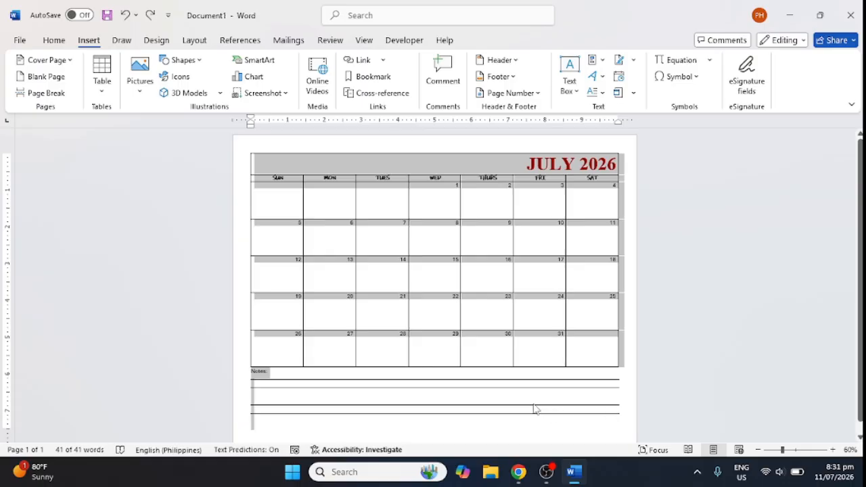
click(526, 410)
key(Return)
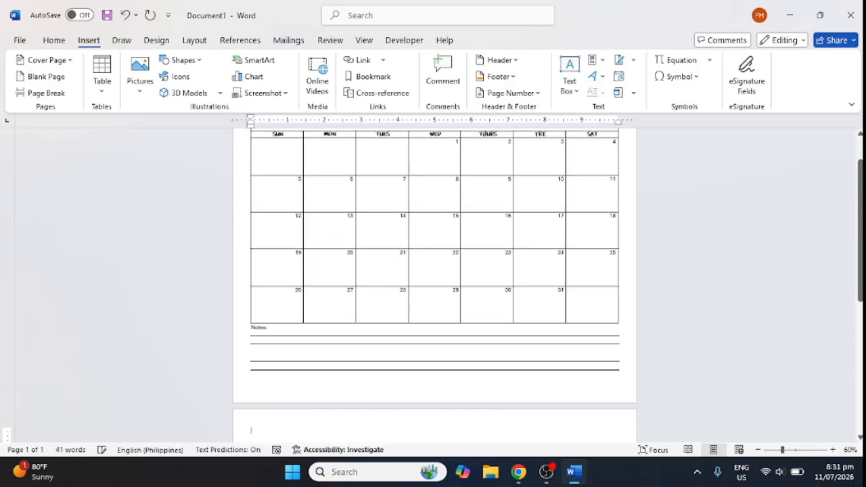
key(ctrl+v)
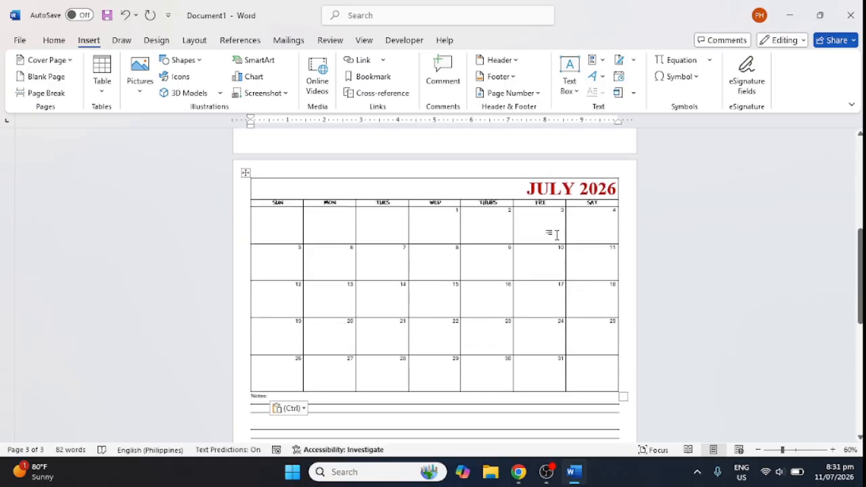
Change the month in the copied calendar's title to AUGUST
drag(529, 189, 574, 195)
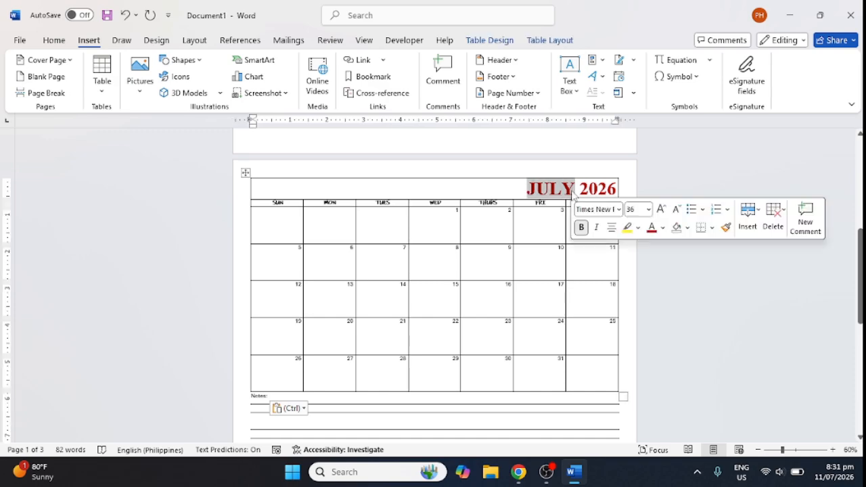
text(AUGUST)
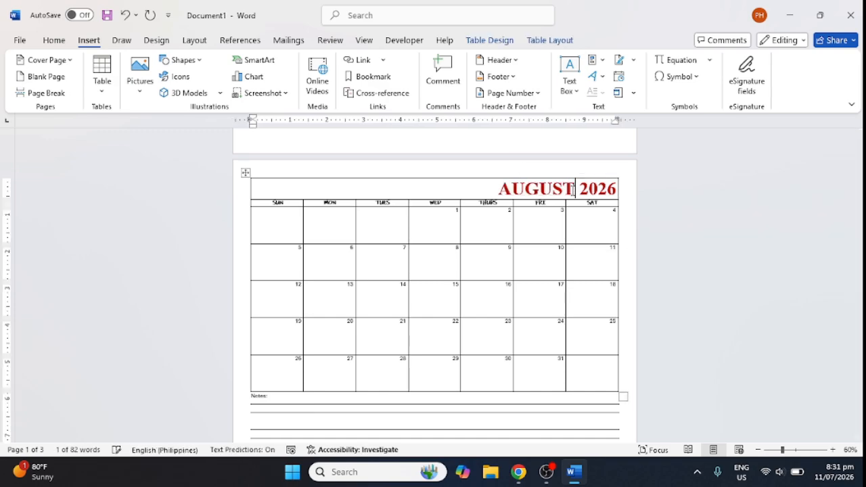
click(775, 217)
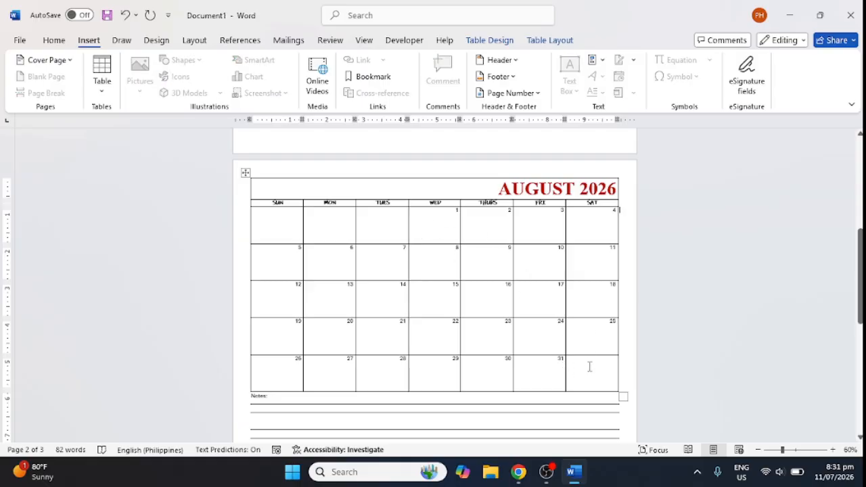
Check the weekday layout of August 2026 in the system calendar
click(590, 367)
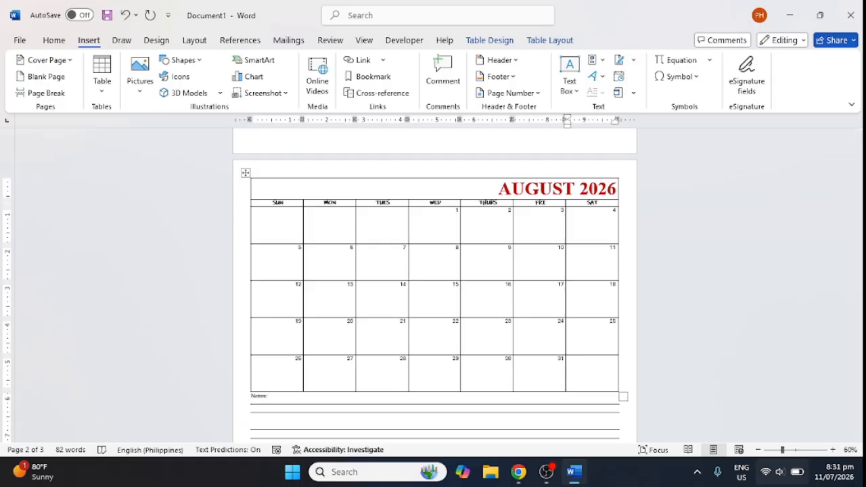
click(838, 478)
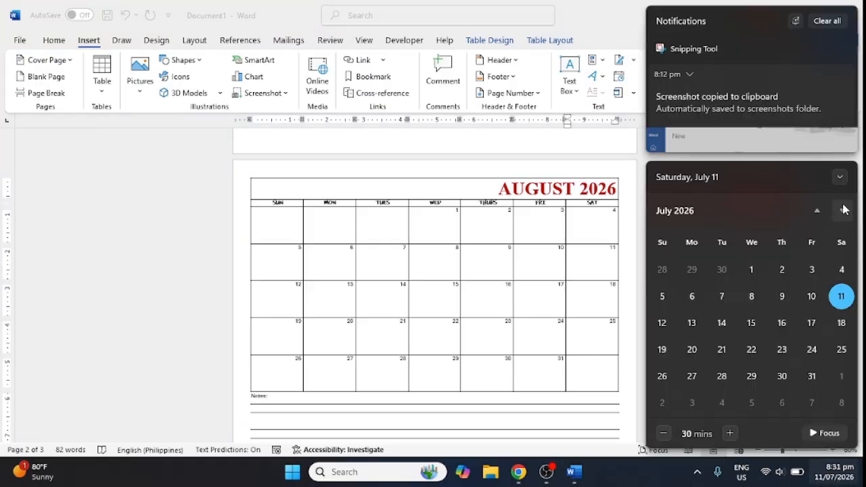
click(844, 211)
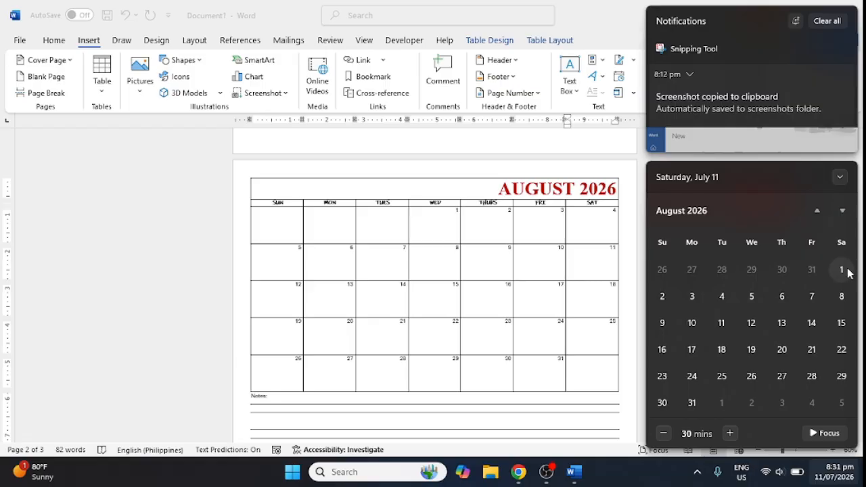
click(457, 384)
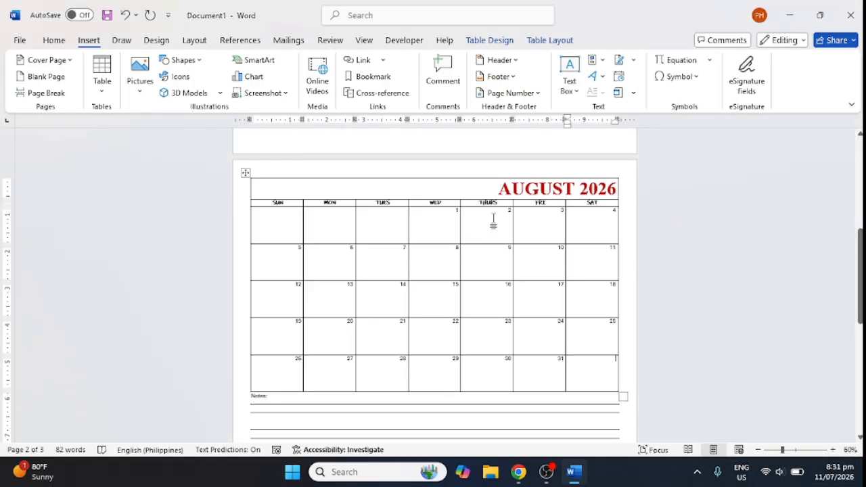
In August's first date row, move the dates 2 to 4 under SUN to TUES and the date 1 under SAT
drag(504, 214, 613, 213)
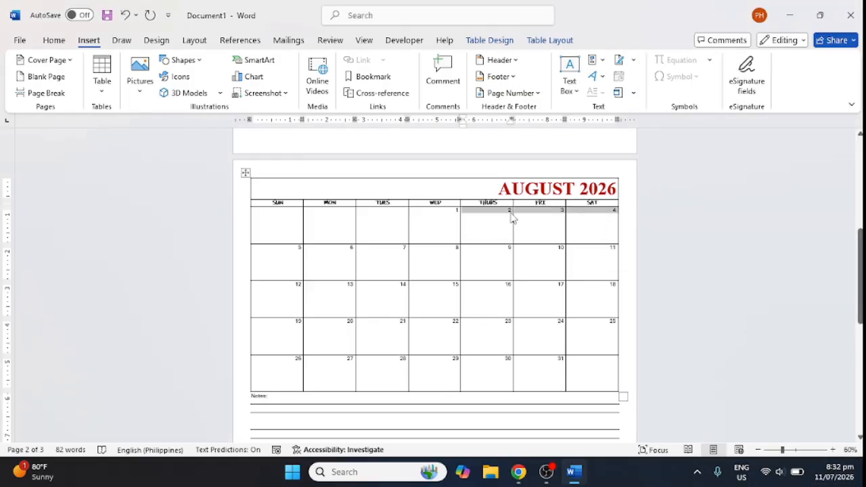
drag(503, 212, 296, 223)
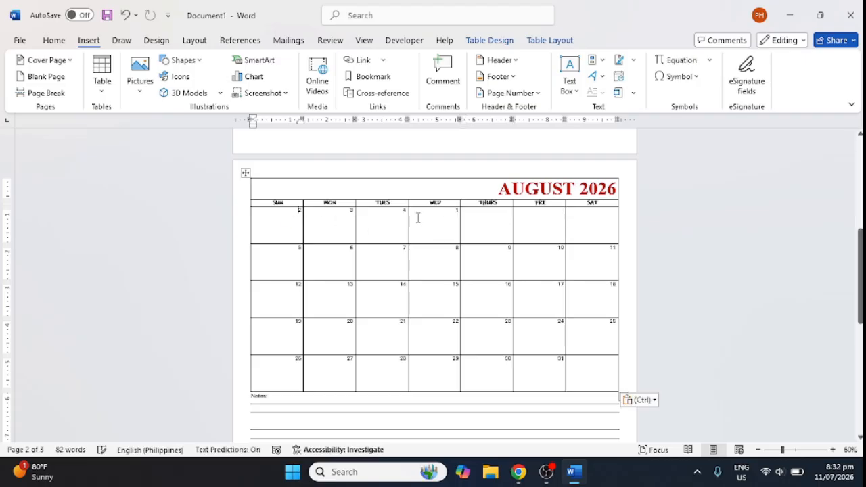
drag(440, 215, 610, 217)
click(455, 216)
double_click(458, 214)
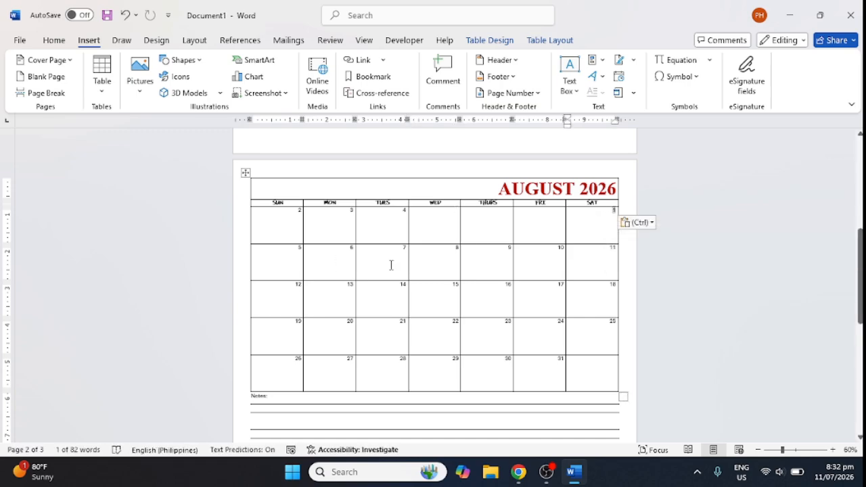
Insert an empty row below the first date row of the August calendar
right_click(582, 227)
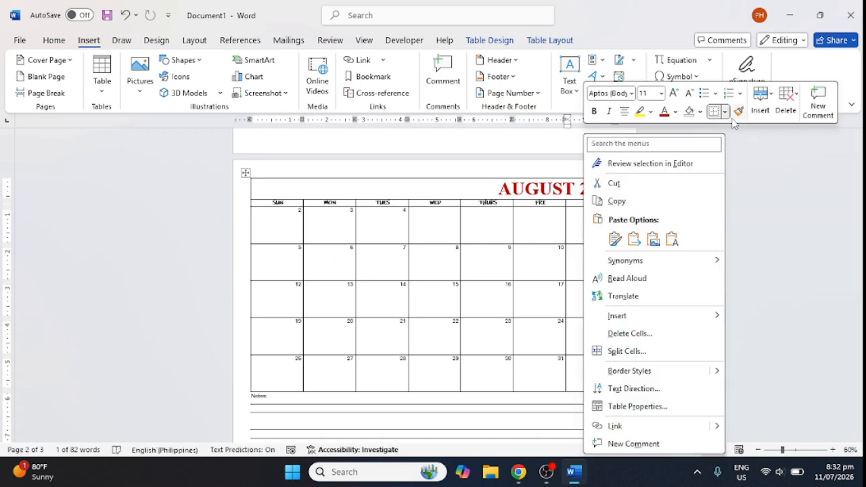
click(761, 102)
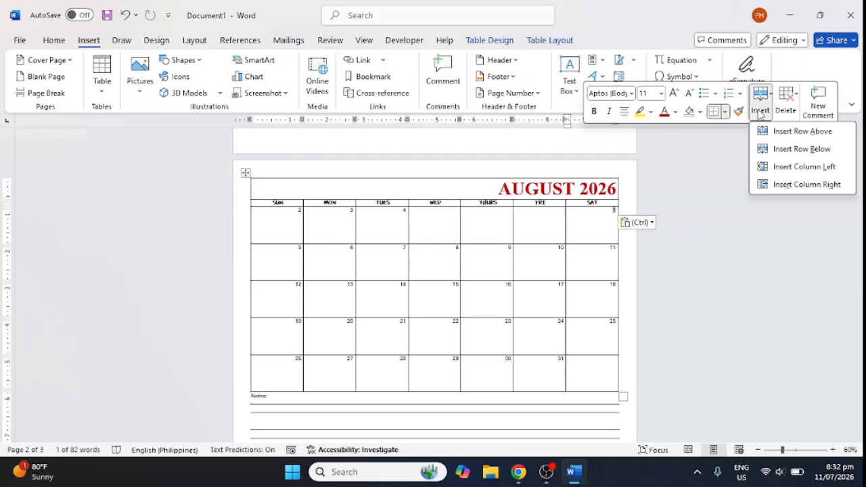
click(802, 149)
click(473, 328)
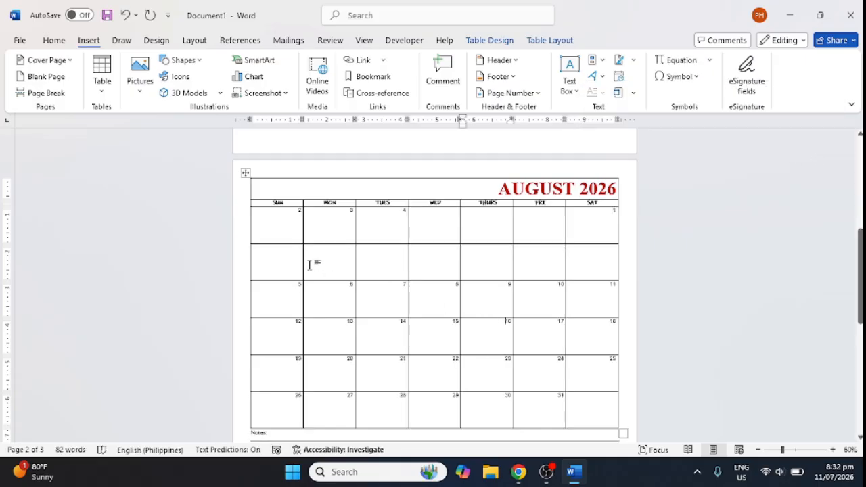
Fill August's second date row by moving the dates 2 to 4 under SUN to TUES and 5 to 8 under WED to SAT
drag(286, 218, 395, 212)
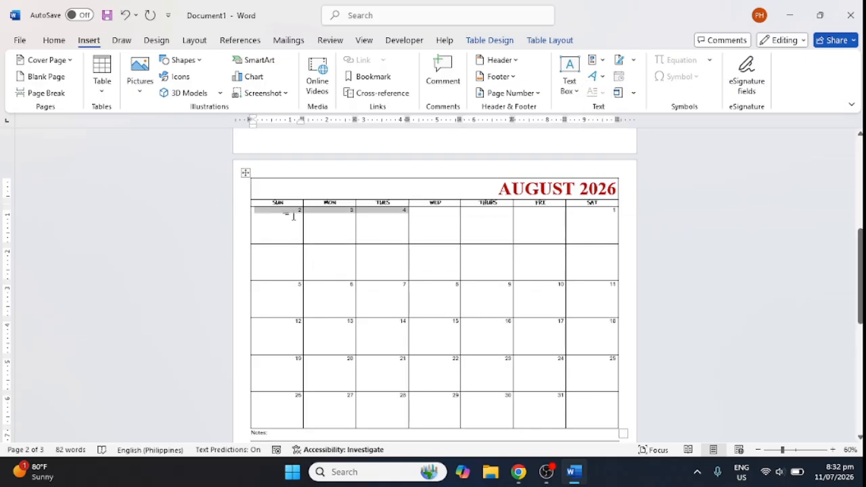
drag(293, 215, 291, 259)
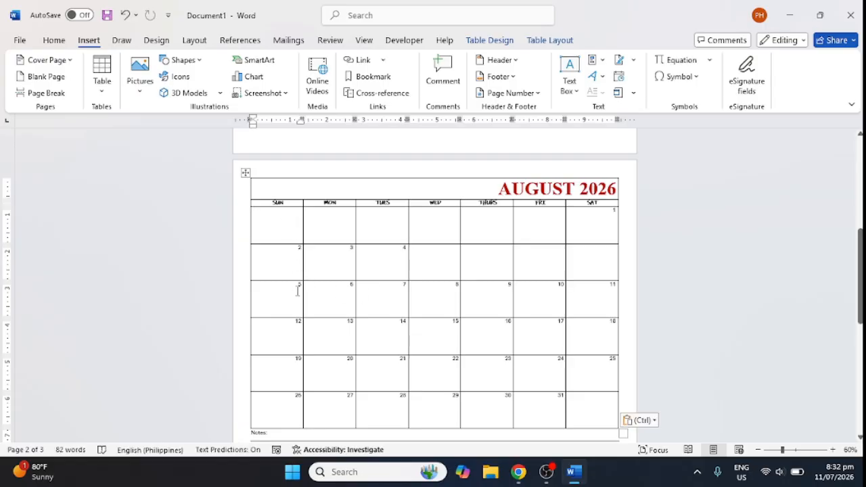
drag(296, 289, 434, 291)
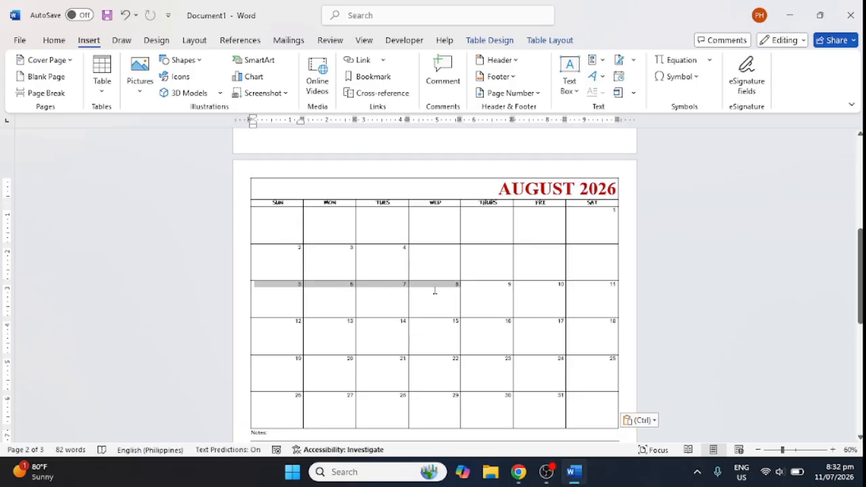
drag(331, 289, 441, 261)
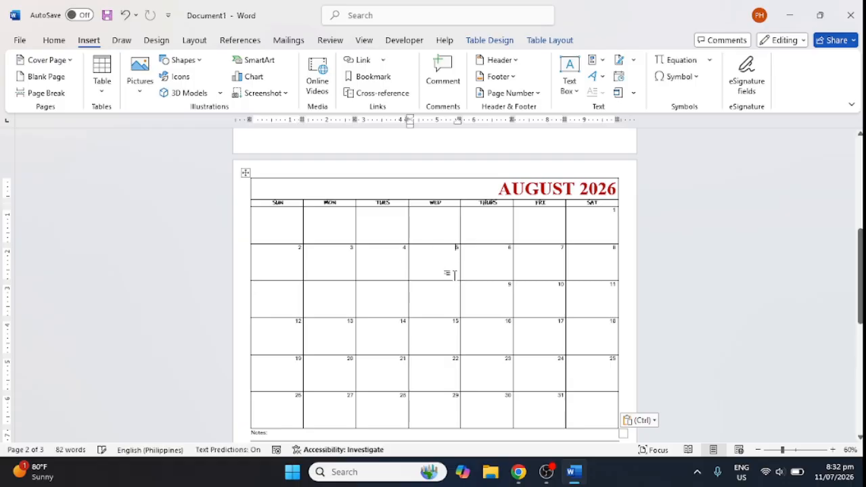
Fill August's third date row by moving the dates 9 to 11 under SUN to TUES and 12 to 15 under WED to SAT
drag(508, 286, 600, 291)
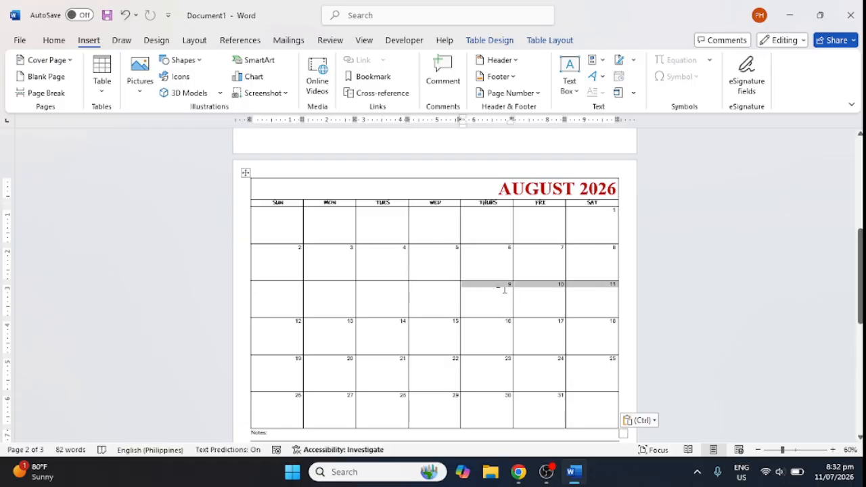
drag(504, 289, 289, 296)
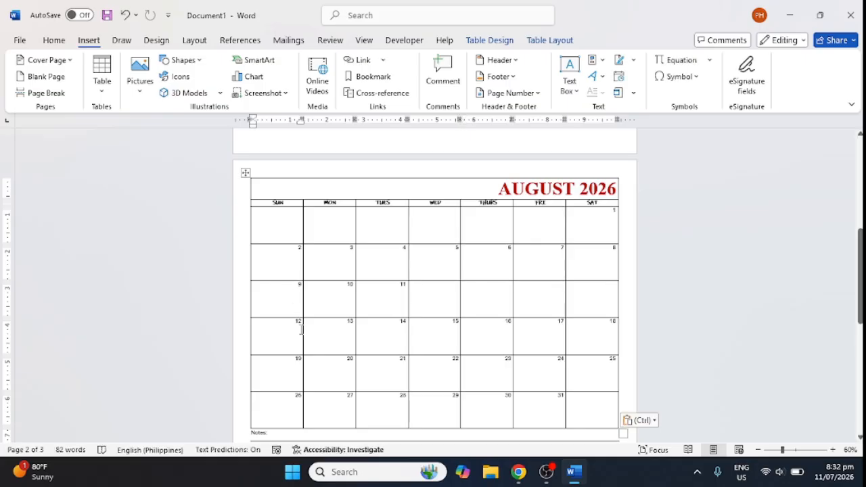
drag(299, 326, 454, 329)
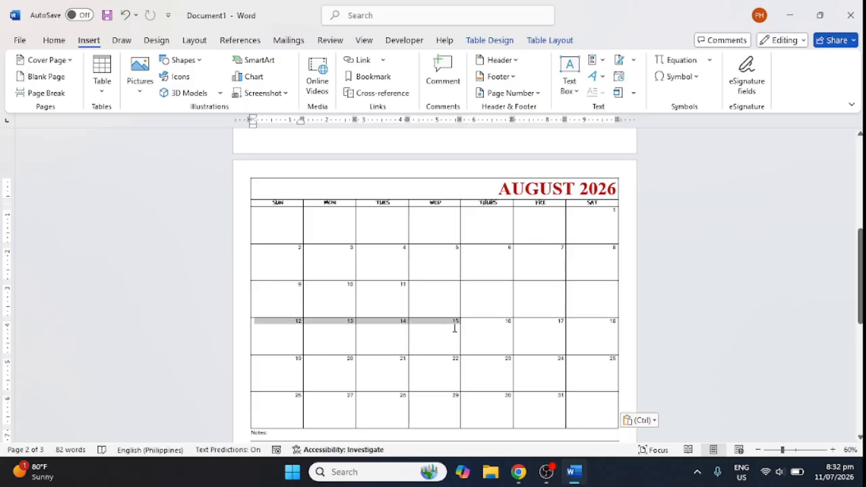
drag(299, 326, 454, 293)
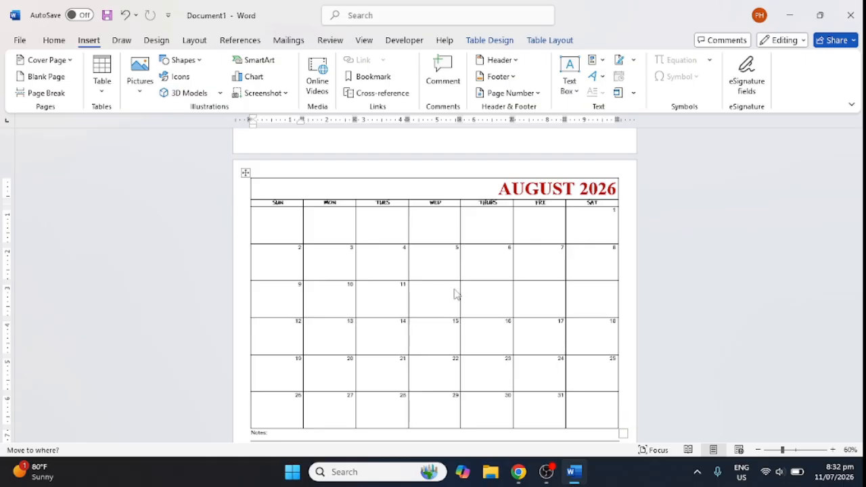
Fill August's fourth date row by moving the dates 16 to 18 under SUN to TUES and 19 to 22 under WED to SAT
drag(507, 320, 622, 327)
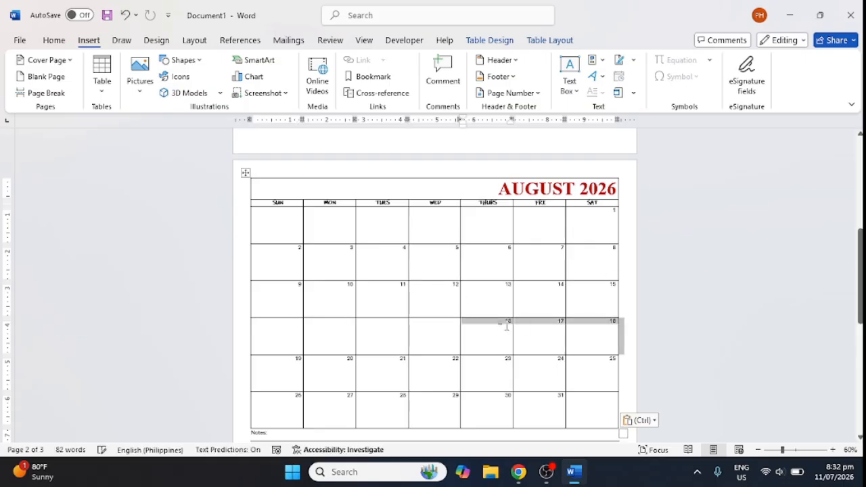
drag(483, 323, 300, 322)
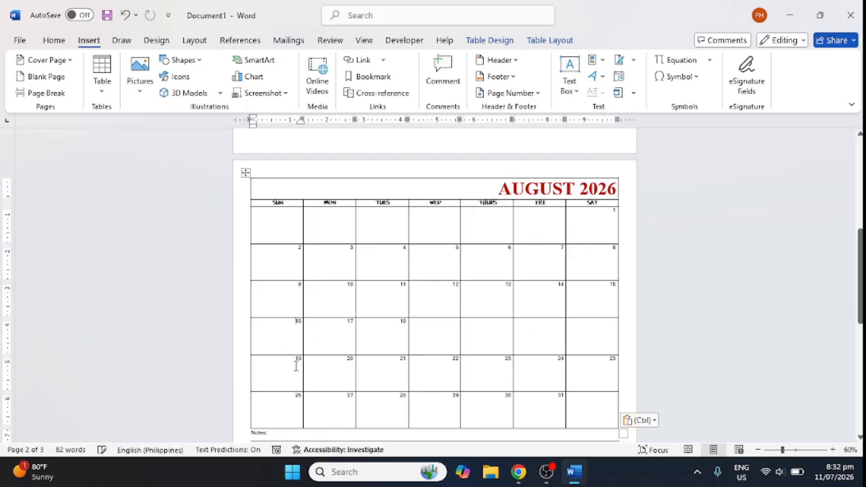
drag(307, 365, 445, 366)
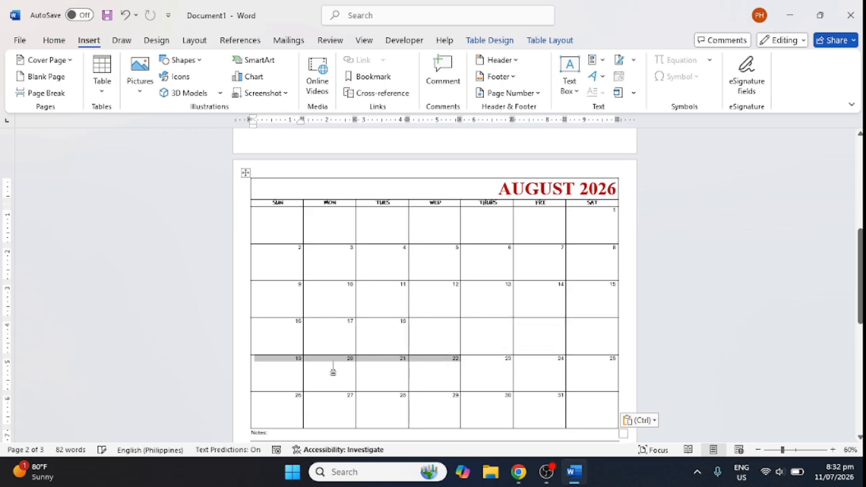
drag(296, 364, 437, 333)
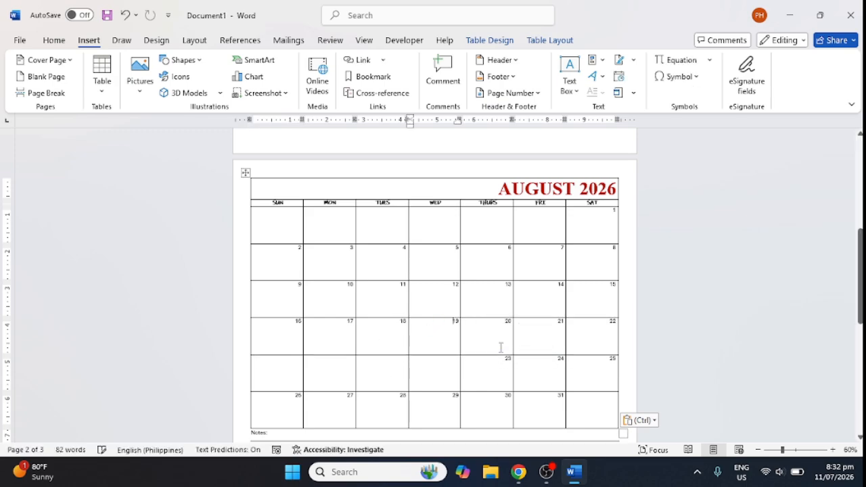
Arrange the dates 23 to 29 across August's fifth date row from SUN to SAT, with 30 and 31 under SUN and MON in the last row
drag(502, 361, 590, 360)
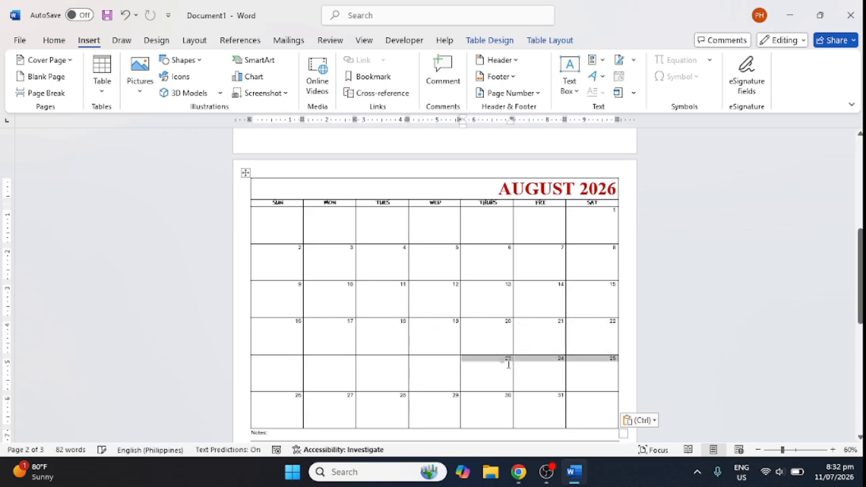
drag(509, 364, 298, 364)
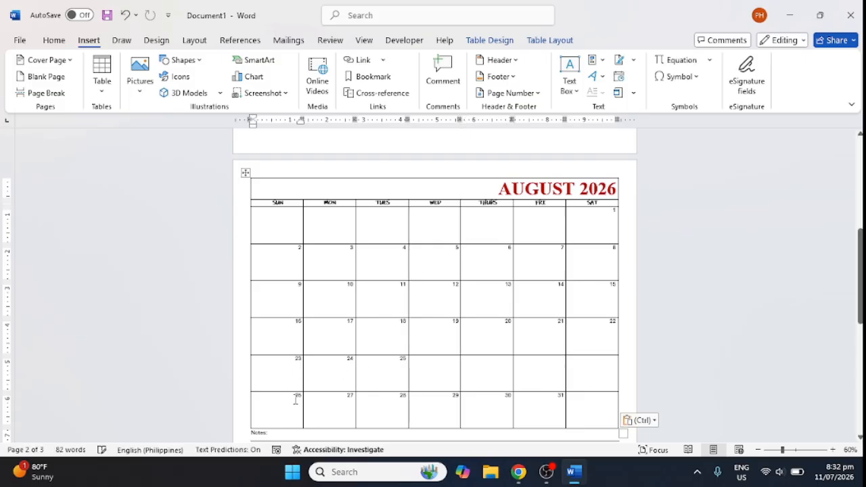
drag(296, 400, 452, 401)
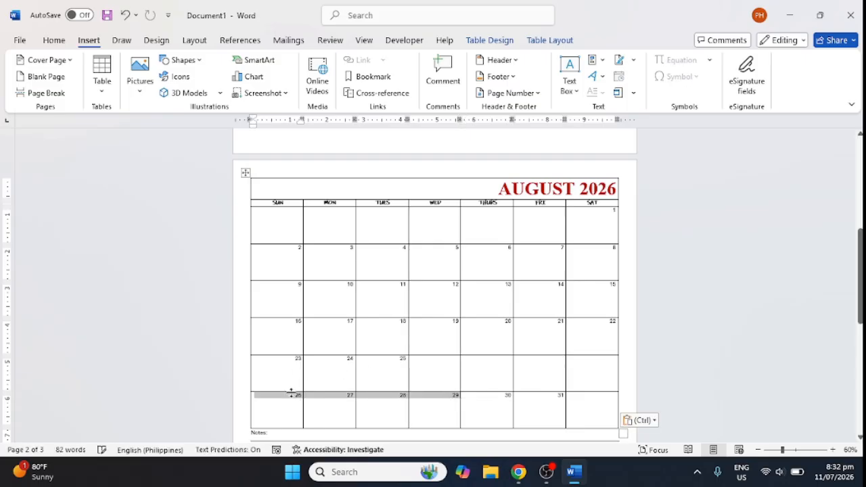
drag(295, 402, 426, 368)
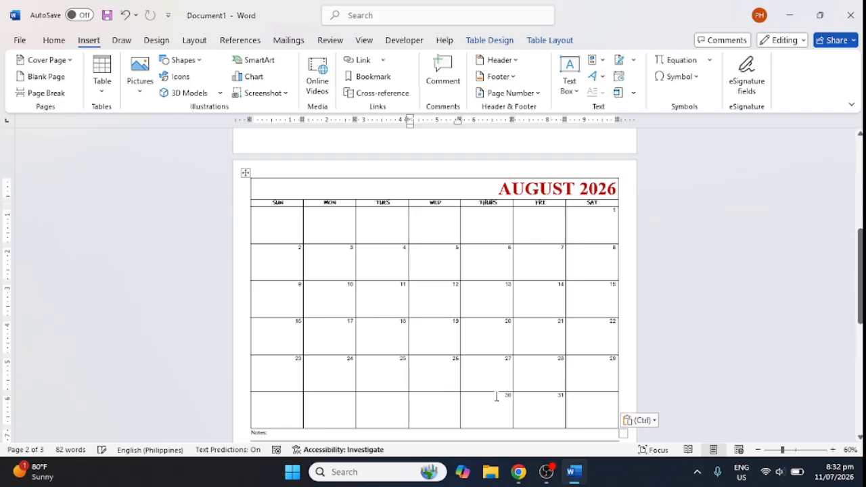
drag(515, 396, 302, 403)
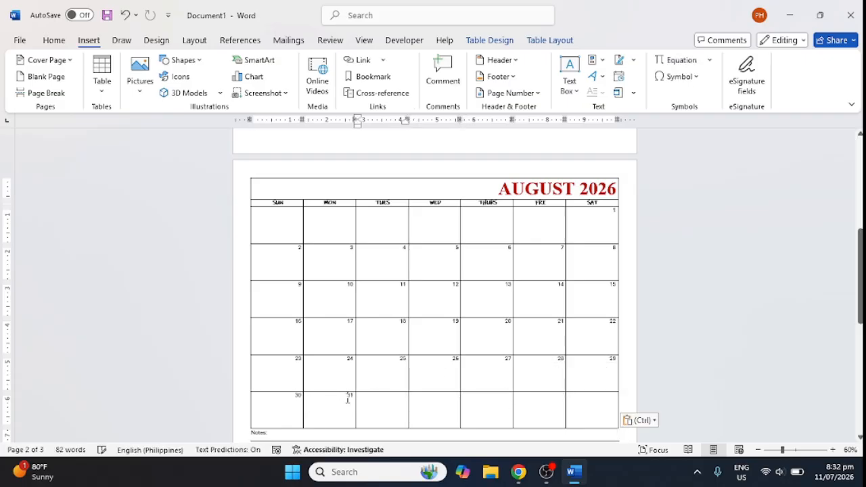
Clear the 31 under MON in August and re-enter it after checking the month's last date in the system calendar
double_click(352, 396)
key(Delete)
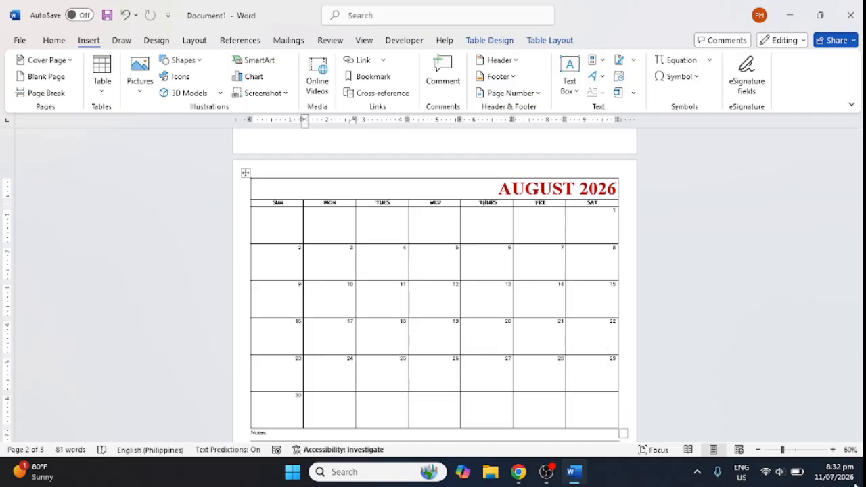
click(843, 477)
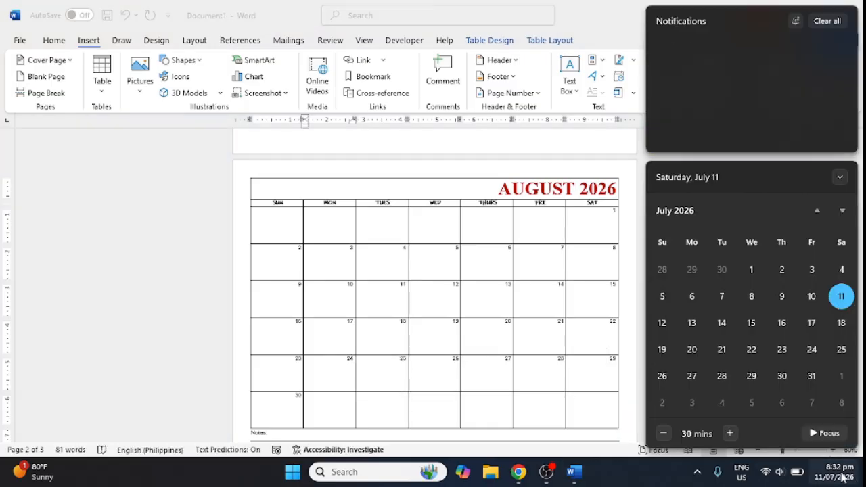
click(842, 210)
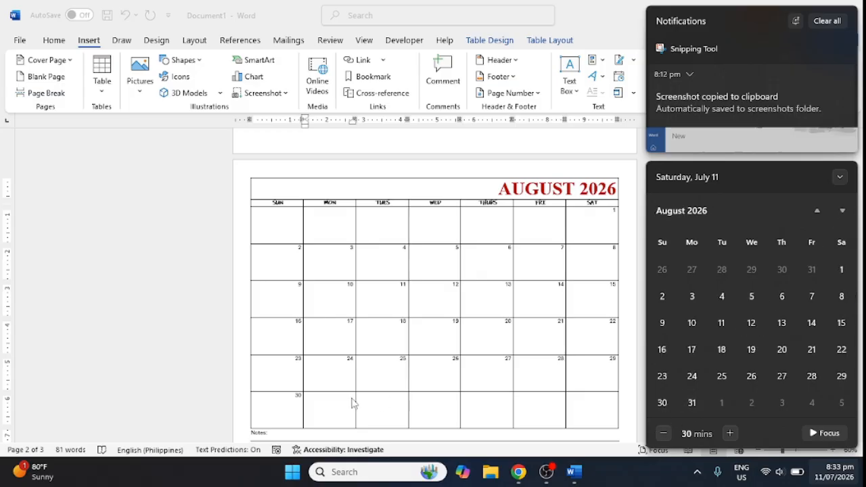
click(322, 401)
text(31)
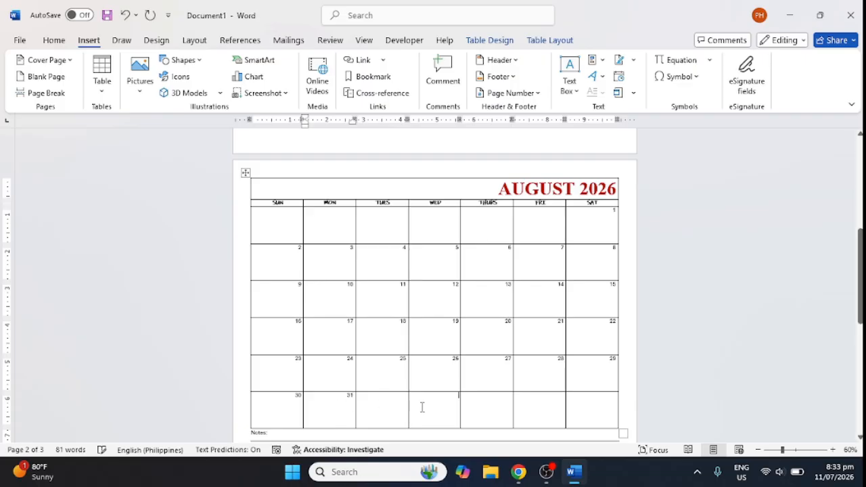
Review the finished August calendar and the July calendar on the first page
click(421, 405)
scroll(625, 266, up, 3)
scroll(517, 284, up, 4)
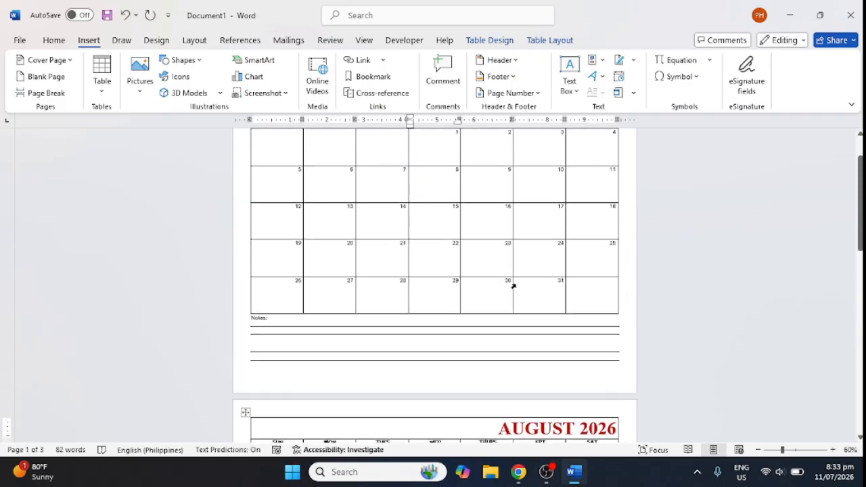
scroll(503, 287, down, 3)
scroll(493, 316, up, 4)
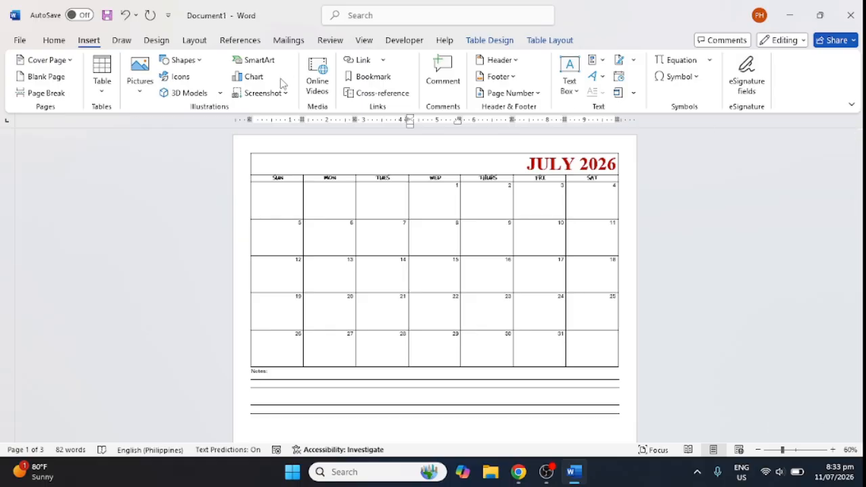
drag(370, 191, 565, 193)
click(594, 264)
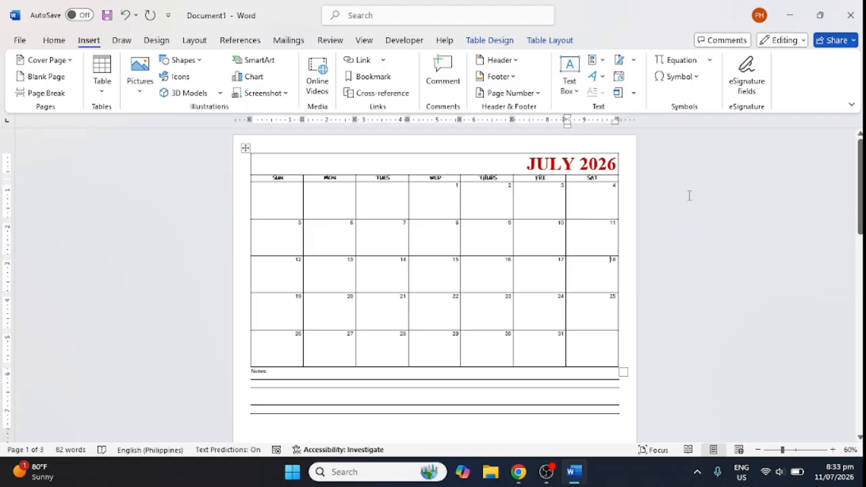
Check the document's print preview and printer choice, and return to the document without printing
key(ctrl+p)
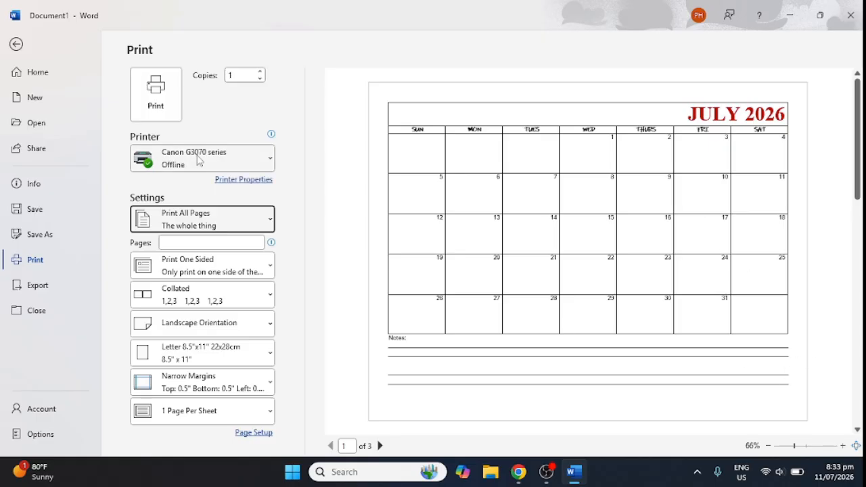
click(224, 159)
click(13, 46)
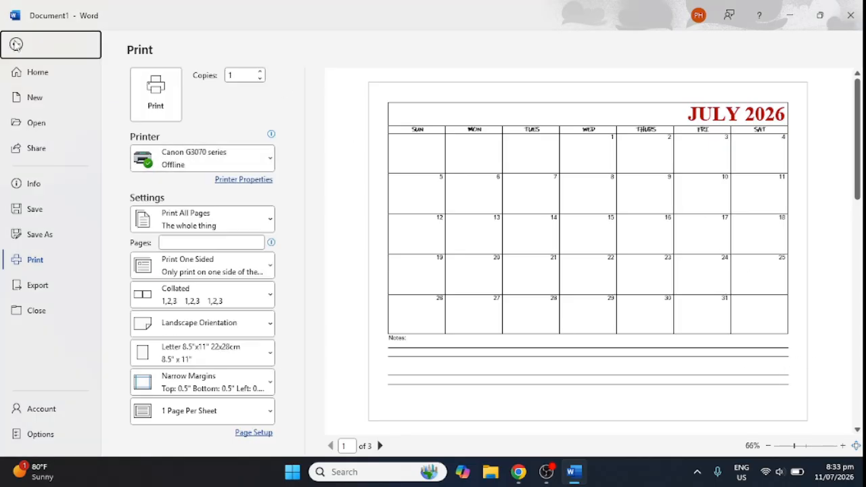
click(15, 45)
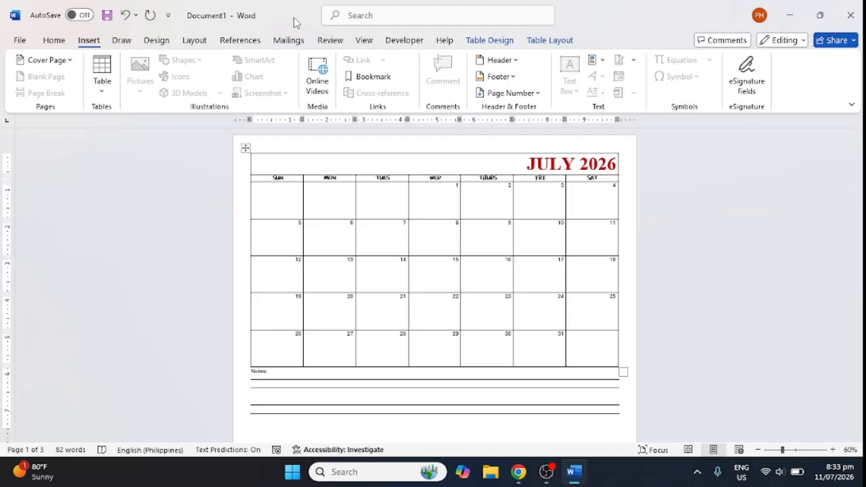
Search the online templates for "calendar" and browse the available calendar designs
click(20, 42)
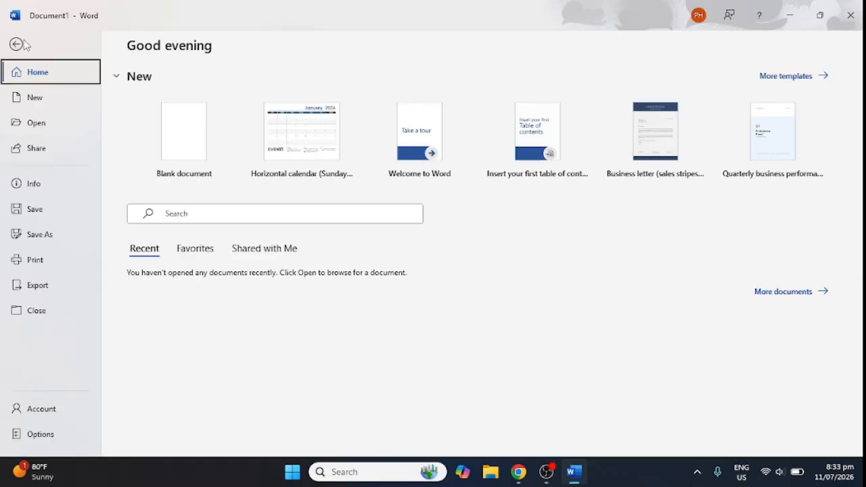
click(45, 103)
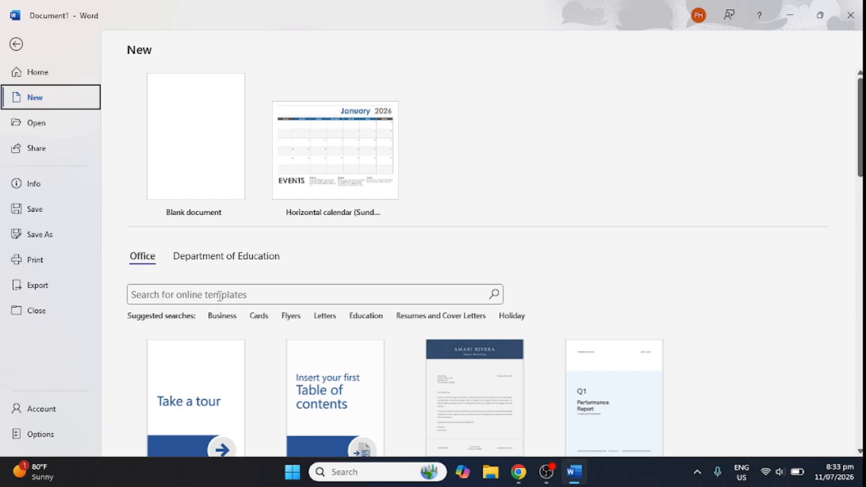
click(258, 293)
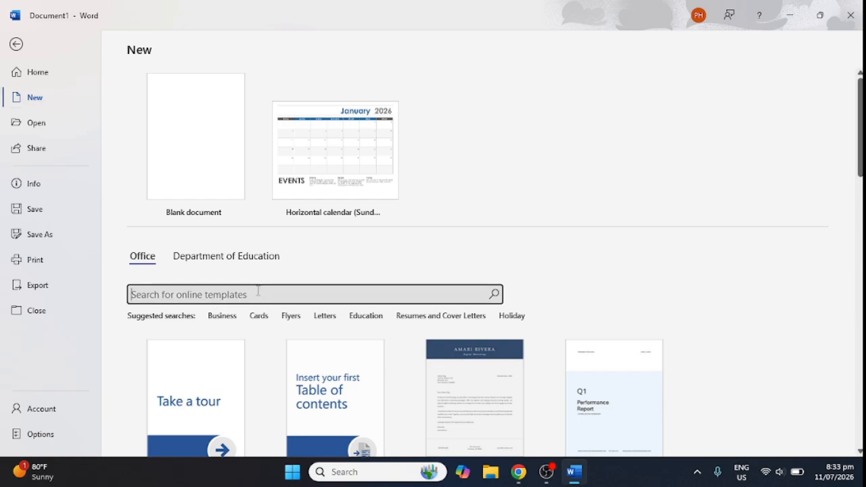
text(calendar)
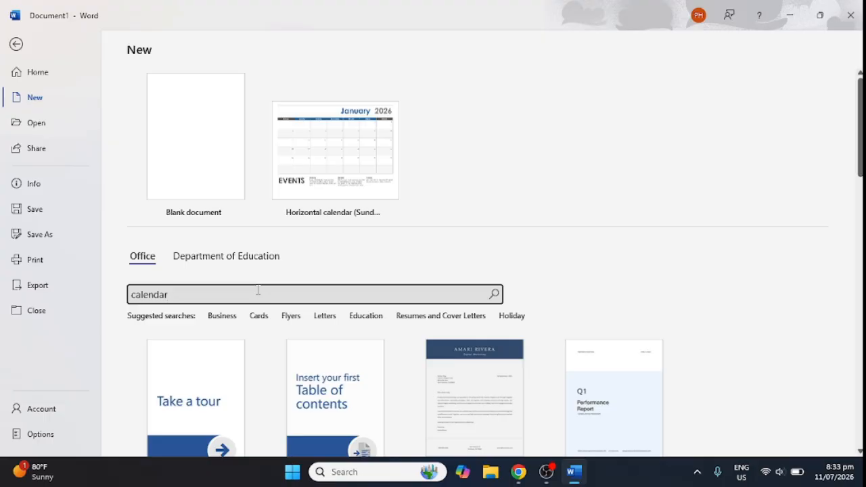
click(494, 294)
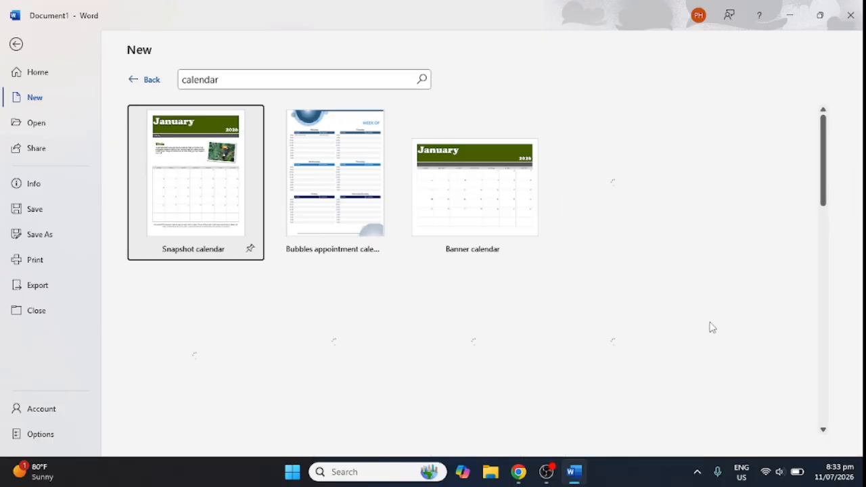
scroll(552, 293, down, 5)
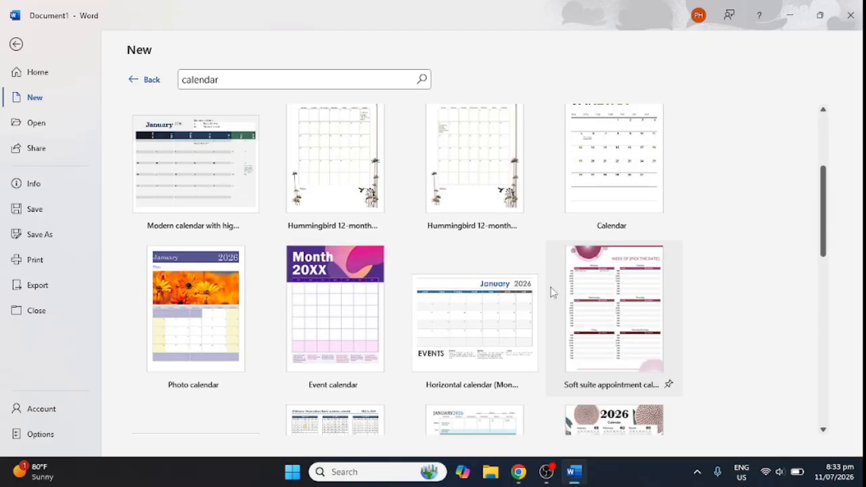
scroll(553, 293, down, 6)
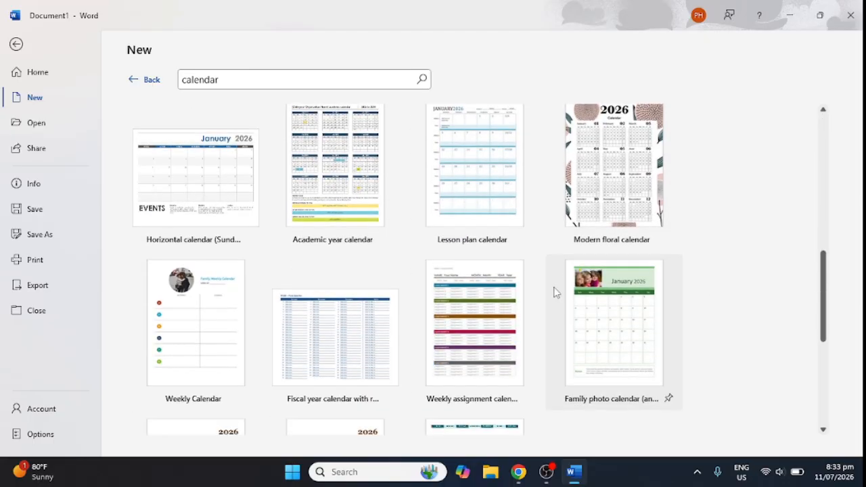
scroll(555, 292, down, 1)
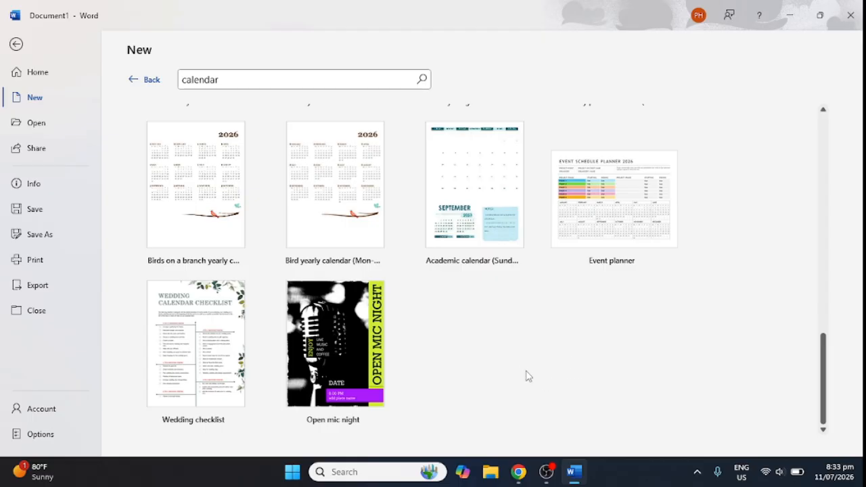
Create a new document from the "Horizontal calendar (Sunday start)" template
scroll(264, 284, up, 5)
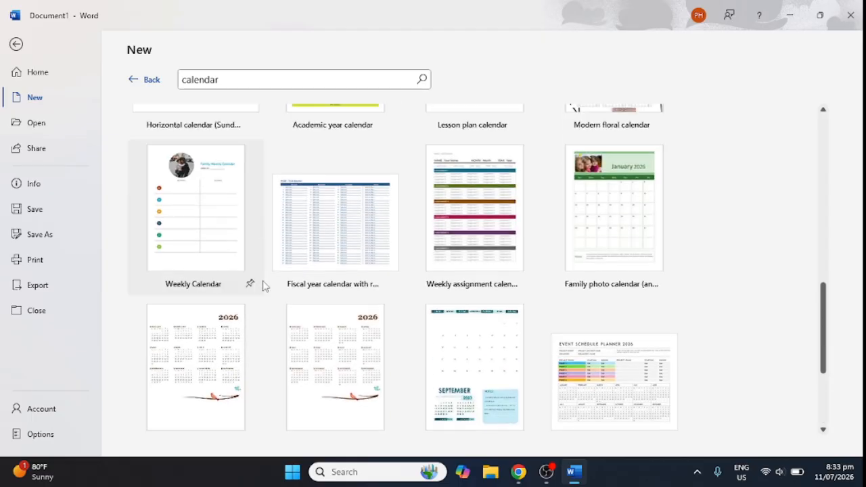
scroll(266, 288, up, 2)
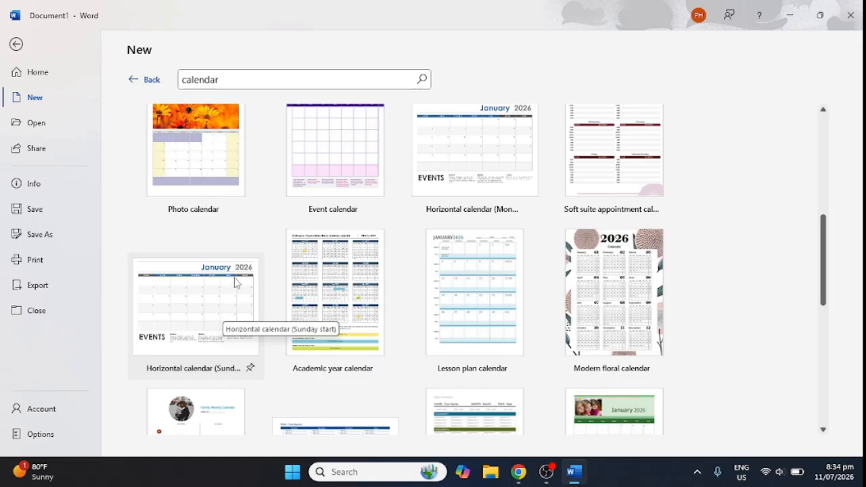
click(235, 282)
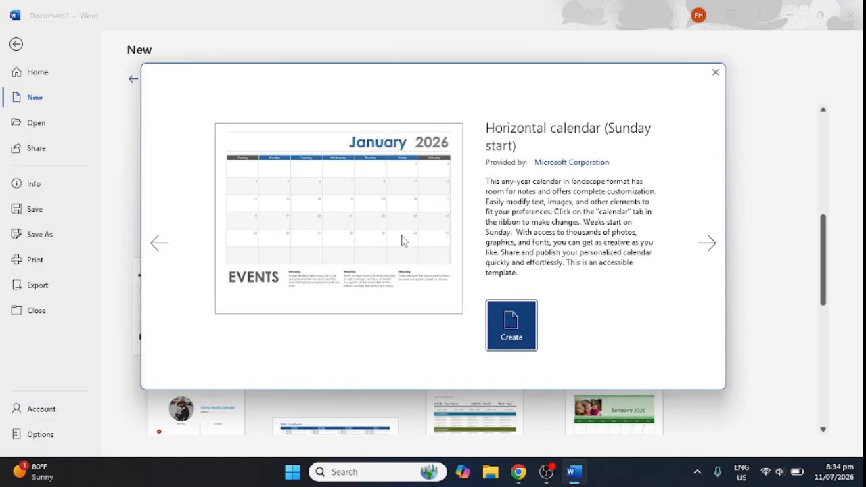
click(511, 337)
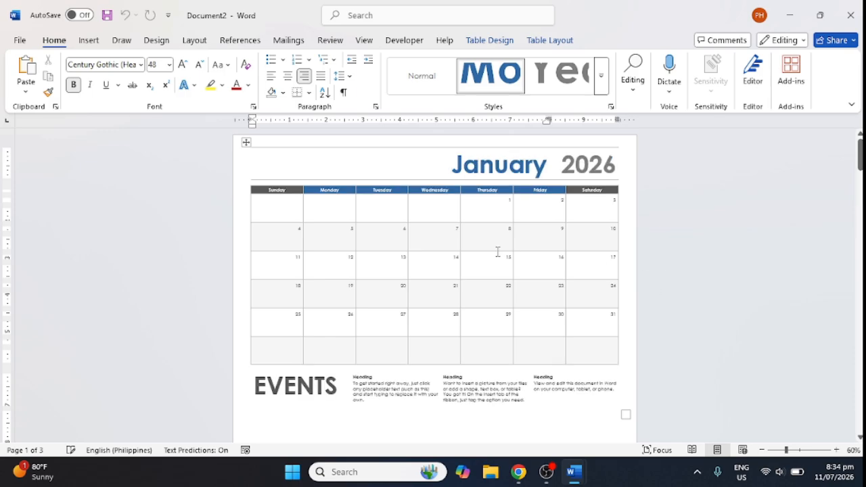
Change the calendar document's theme colors to the Office 2007 - 2010 set, with the January 2026 heading selected
scroll(503, 268, down, 5)
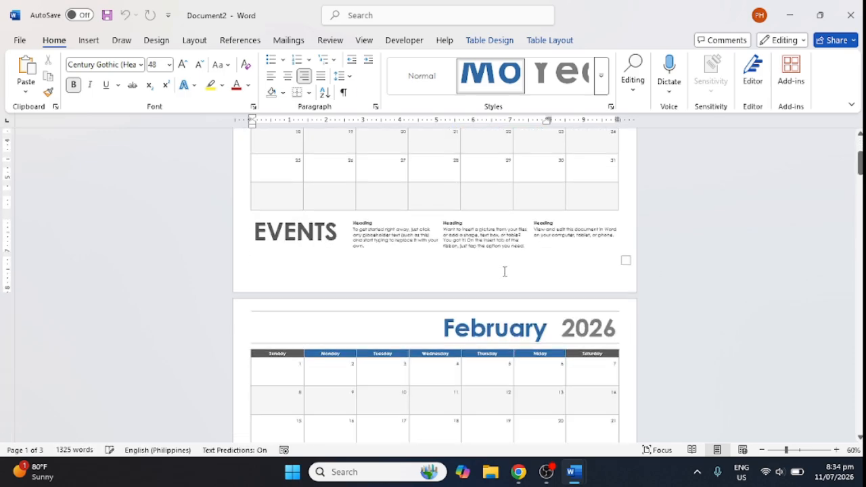
scroll(508, 277, down, 8)
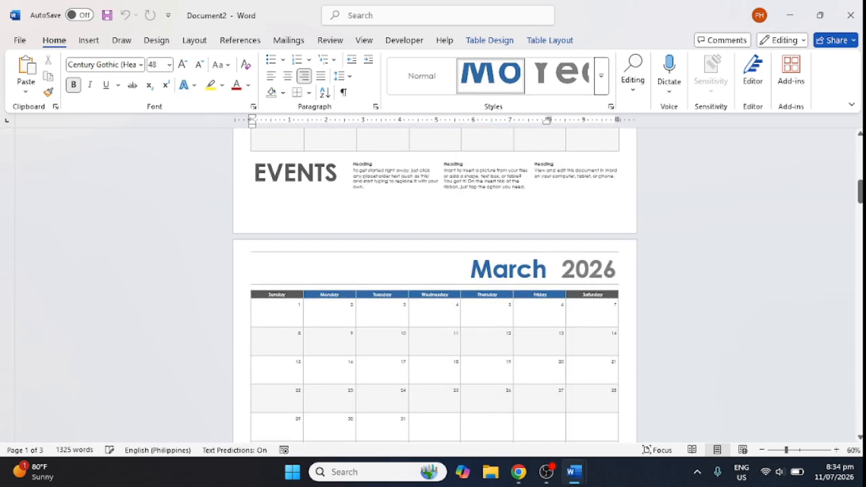
drag(860, 193, 860, 140)
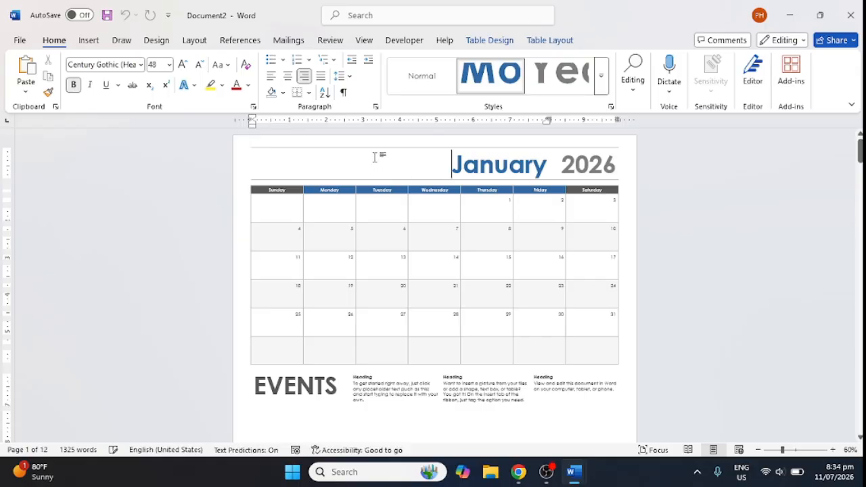
drag(374, 157, 583, 177)
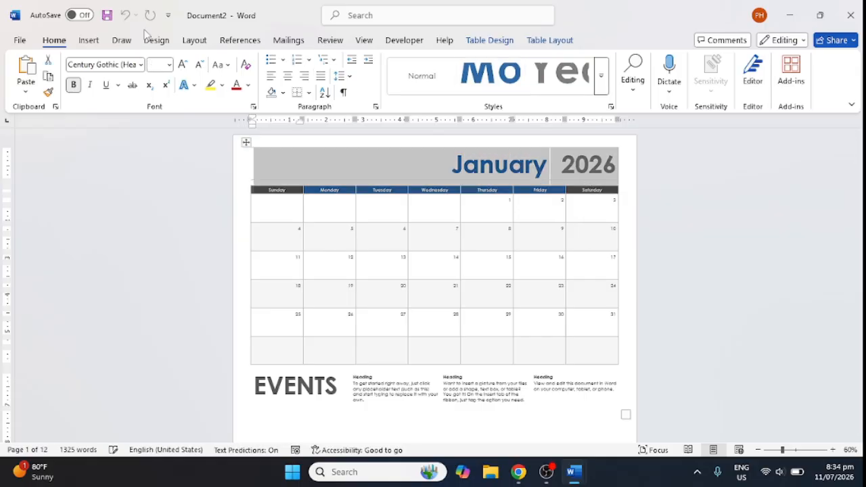
click(169, 42)
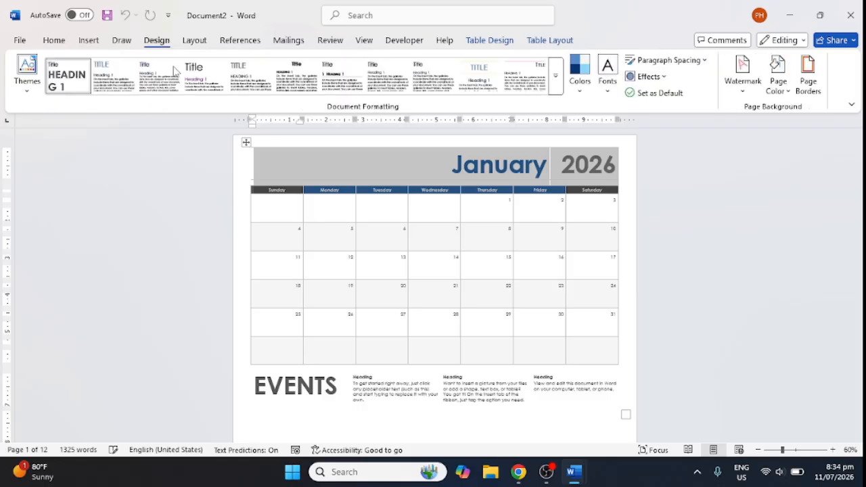
click(580, 86)
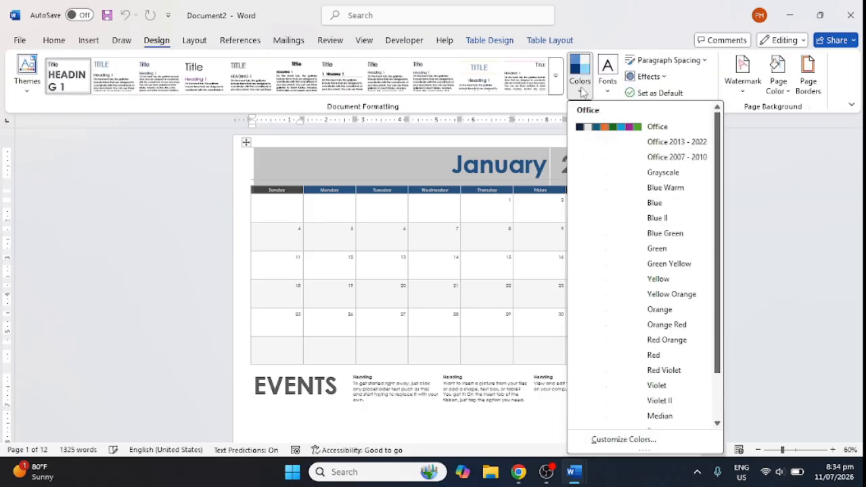
click(638, 158)
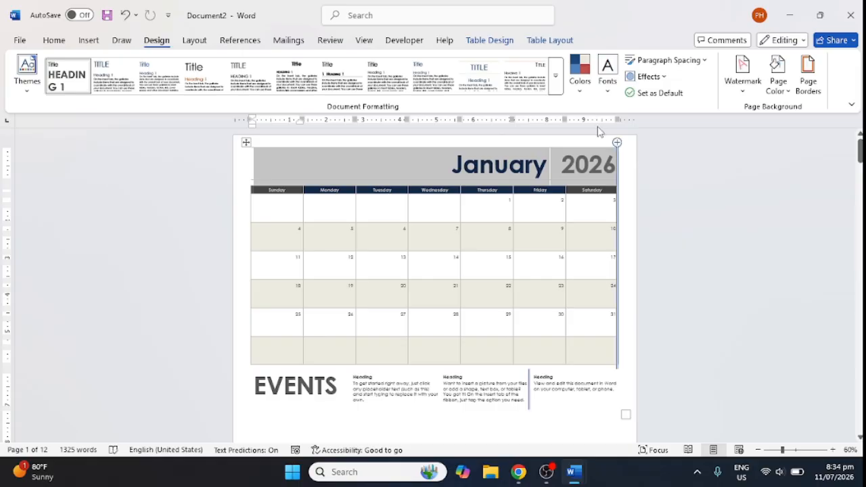
Review the recolored monthly calendar pages from January to April 2026
scroll(524, 272, down, 5)
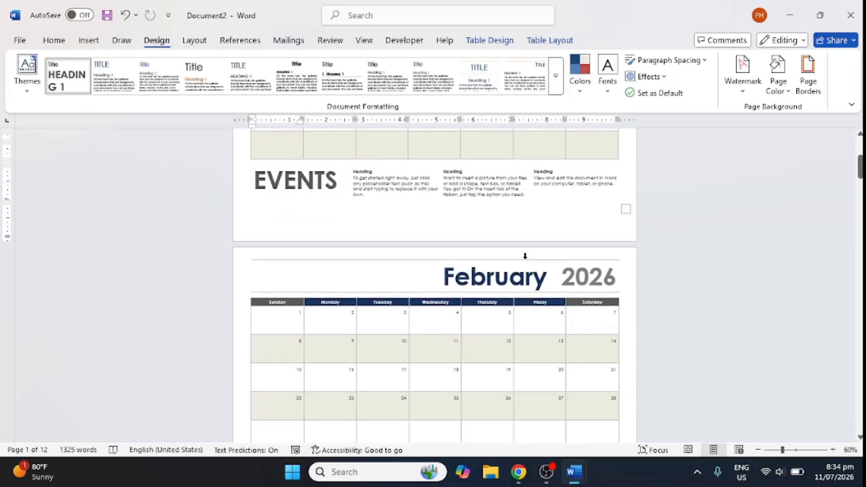
scroll(417, 299, down, 10)
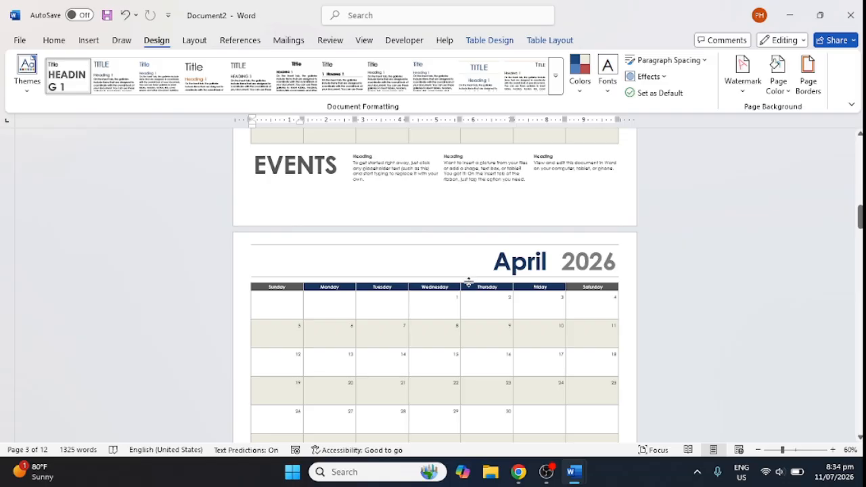
scroll(465, 226, up, 10)
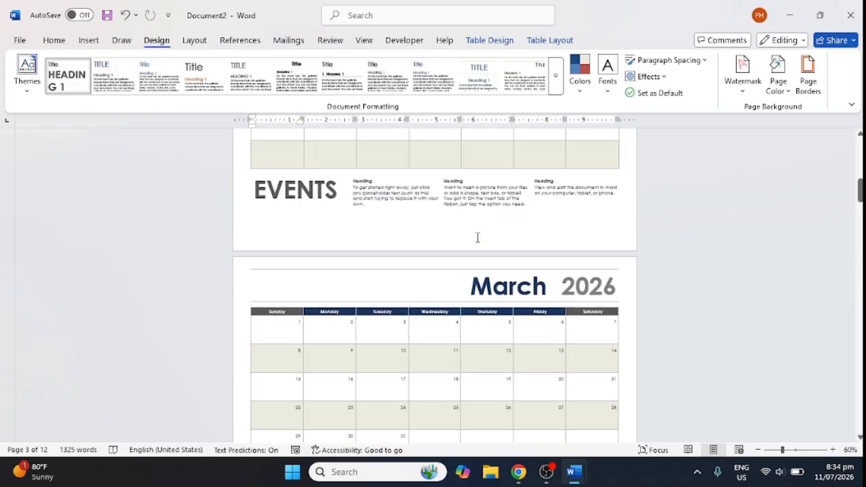
scroll(607, 289, up, 5)
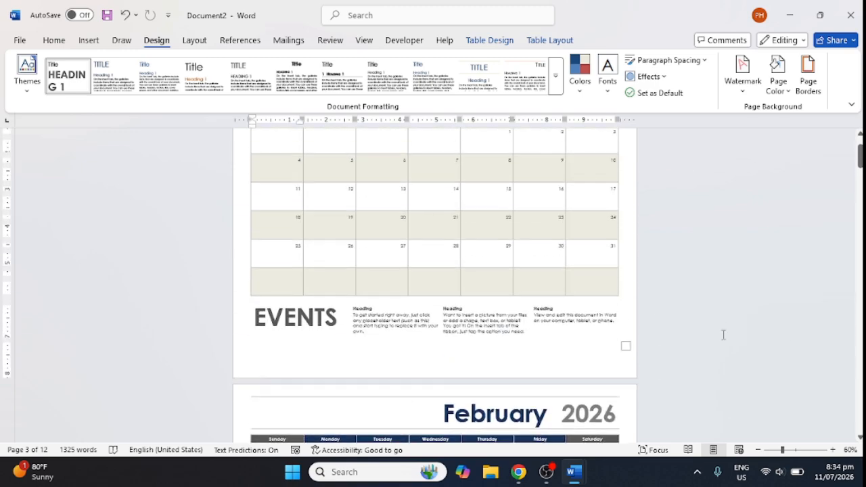
click(771, 225)
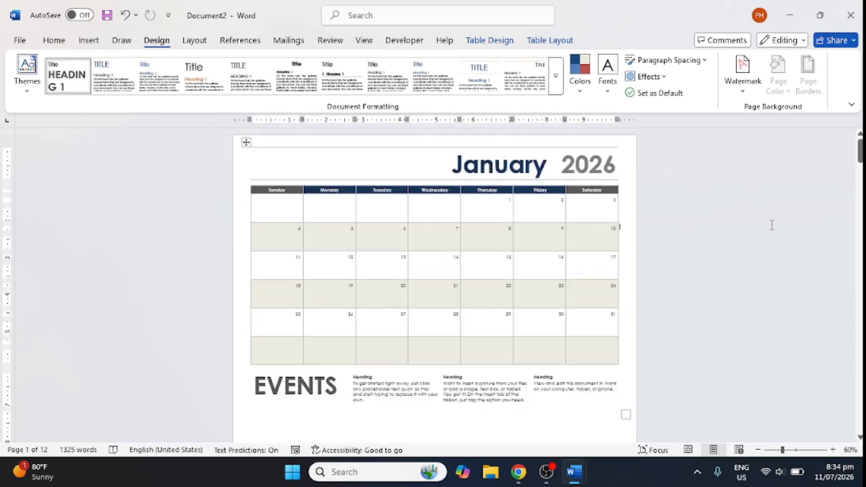
scroll(334, 263, down, 3)
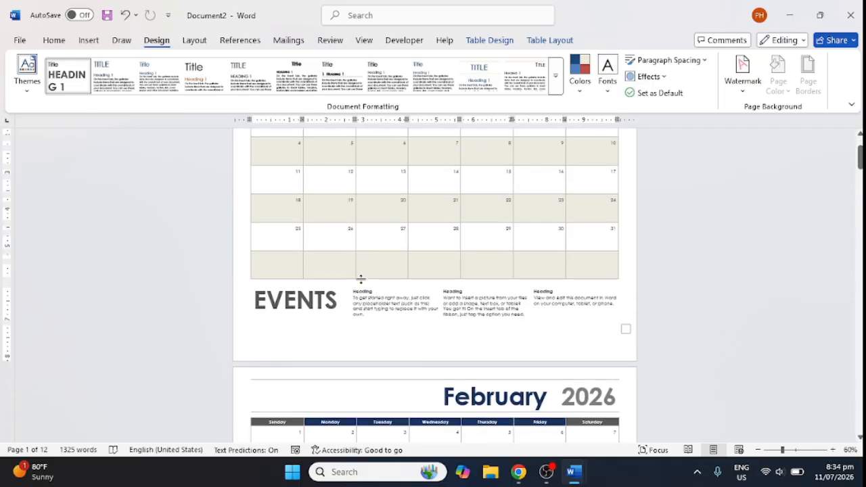
scroll(384, 279, up, 1)
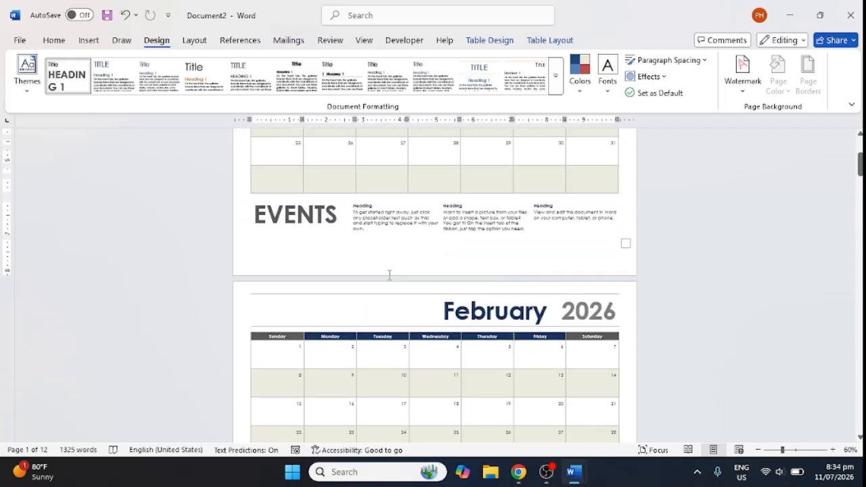